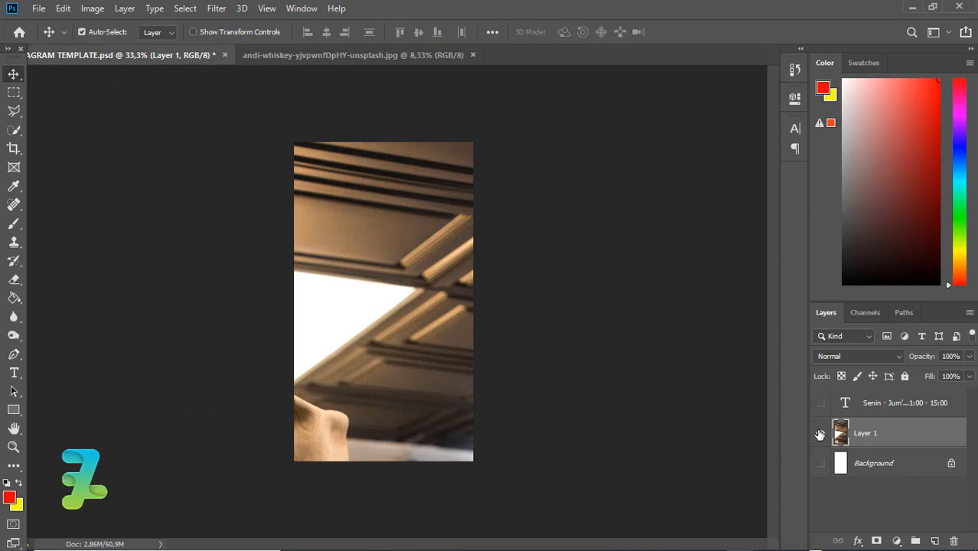
Step: Scale the barbershop photo on Layer 1 down to about 37%, keeping the barber and client over the canvas
{"action": "key", "text": "ctrl+t"}
{"action": "key", "text": "ctrl+minus"}
{"action": "key", "text": "ctrl+minus"}
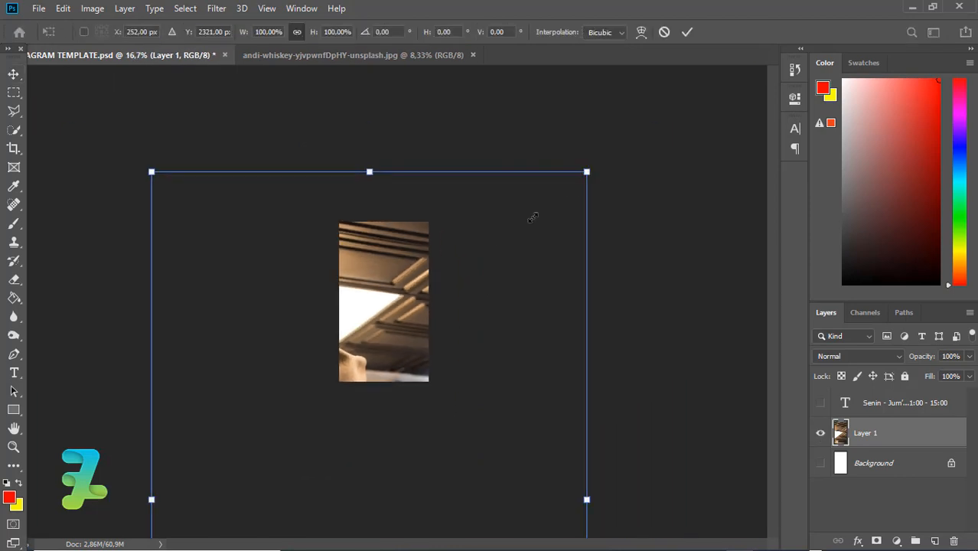
{"action": "left_click_drag", "start_coordinate": [497, 254], "coordinate": [494, 277]}
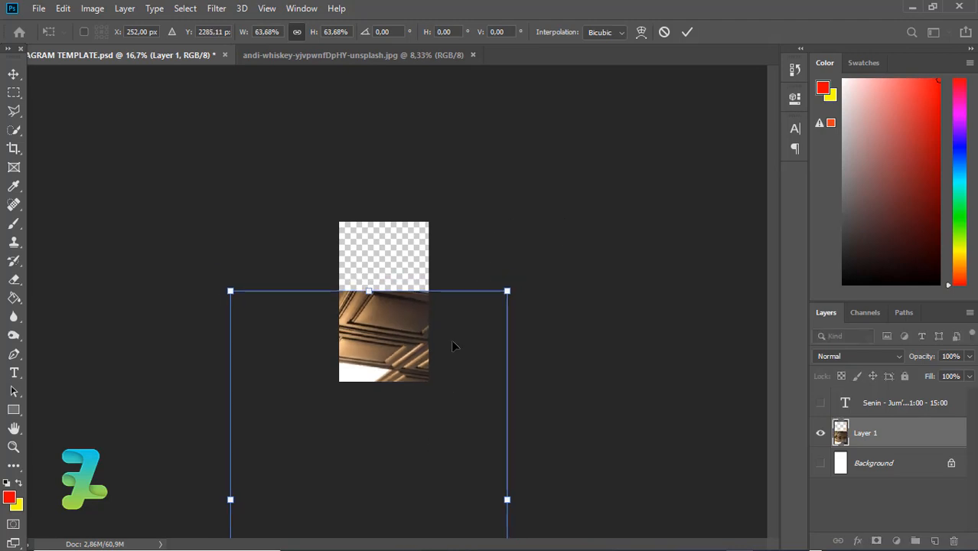
{"action": "left_click_drag", "start_coordinate": [453, 346], "coordinate": [466, 161]}
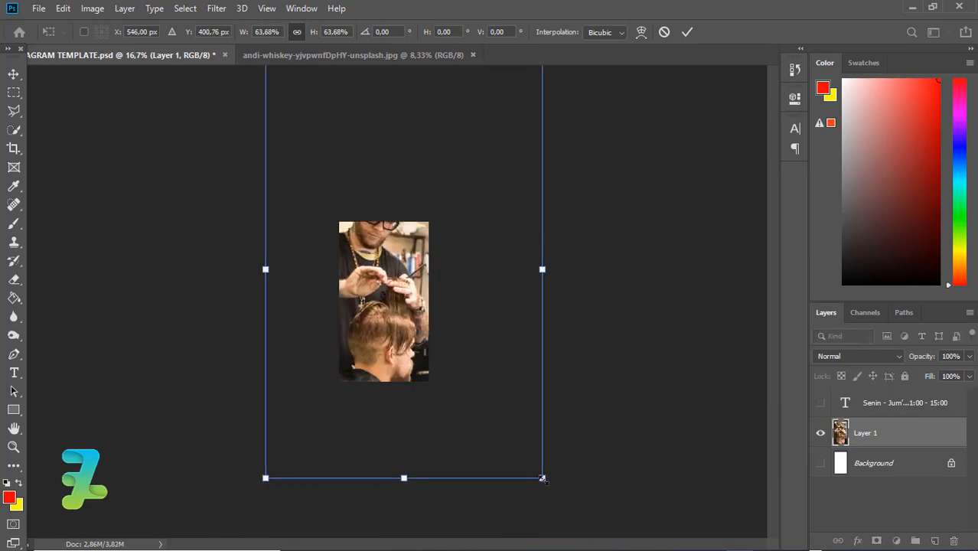
{"action": "left_click_drag", "start_coordinate": [542, 479], "coordinate": [490, 387]}
{"action": "left_click_drag", "start_coordinate": [475, 327], "coordinate": [477, 360]}
{"action": "mouse_move", "coordinate": [489, 417]}
{"action": "left_mouse_down"}
{"action": "mouse_move", "coordinate": [460, 383]}
{"action": "mouse_move", "coordinate": [479, 409]}
{"action": "left_mouse_up"}
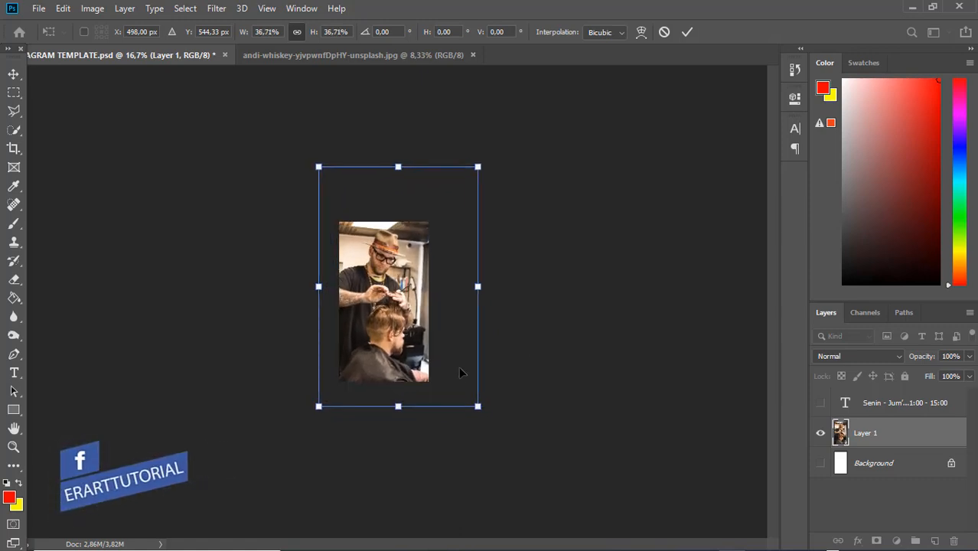
Step: Reposition the scaled photo higher so the barber and client fill the canvas, and apply the transform
{"action": "mouse_move", "coordinate": [458, 367]}
{"action": "left_mouse_down"}
{"action": "mouse_move", "coordinate": [453, 337]}
{"action": "mouse_move", "coordinate": [457, 349]}
{"action": "left_mouse_up"}
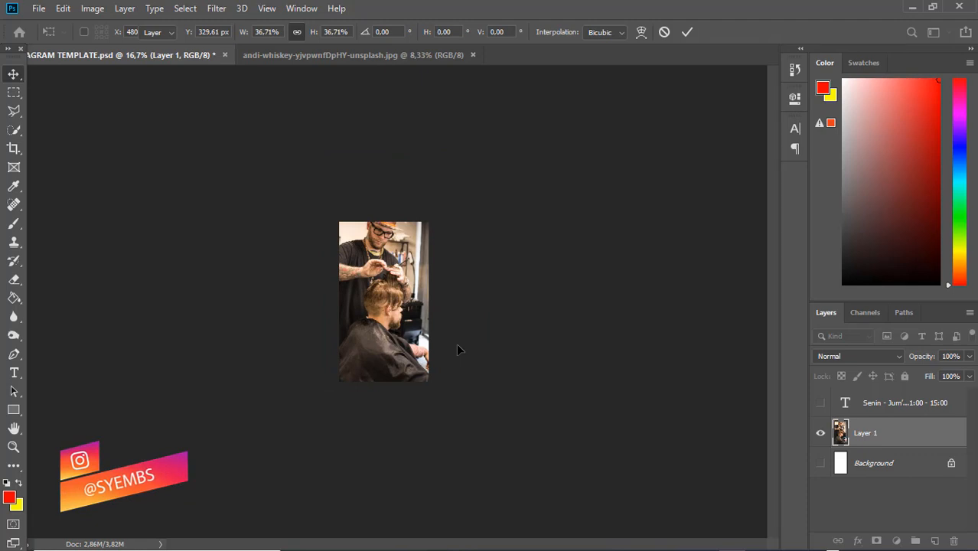
{"action": "key", "text": "Return"}
{"action": "key", "text": "ctrl+plus"}
{"action": "key", "text": "ctrl+plus"}
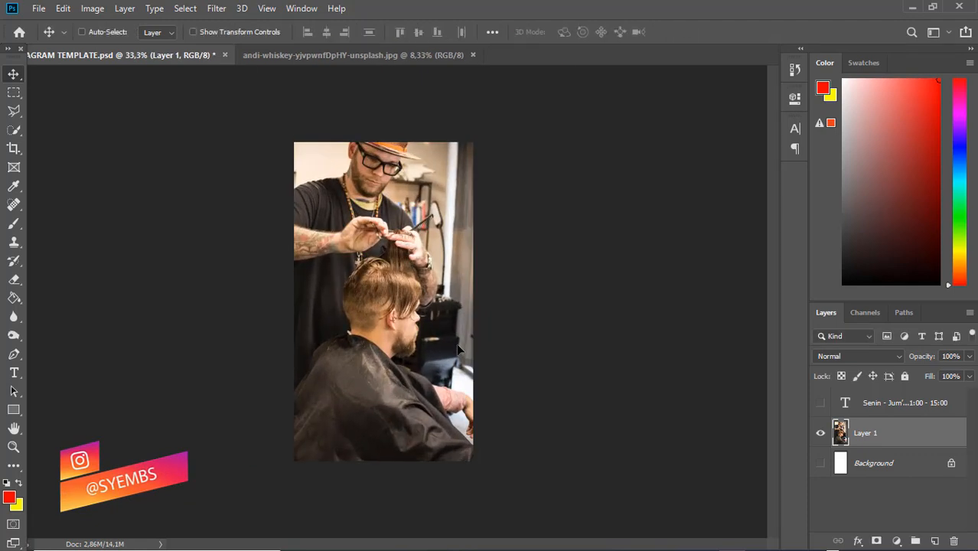
{"action": "key", "text": "ctrl+plus"}
{"action": "key", "text": "ctrl+minus"}
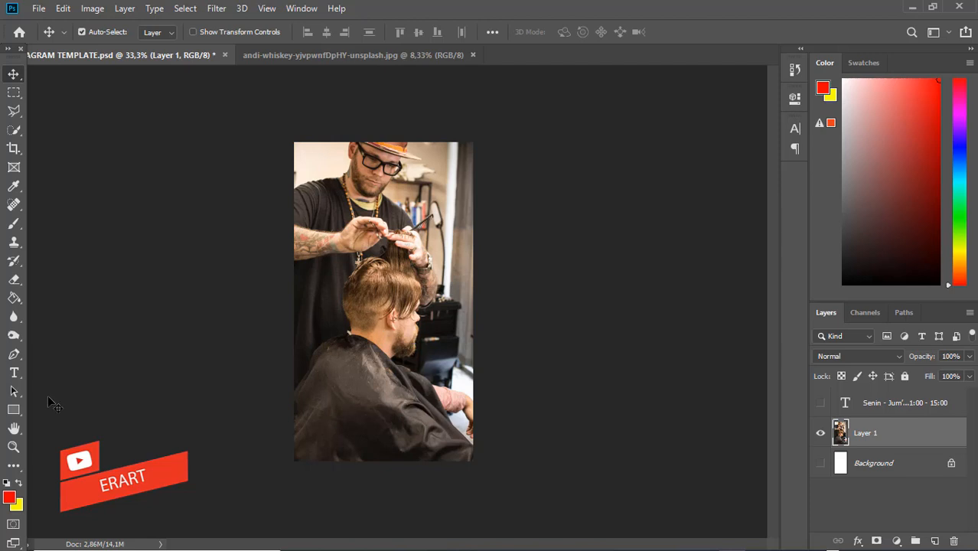
Step: Draw a near-black square shape without a stroke, about 618 px wide, over the middle of the photo
{"action": "left_click", "coordinate": [13, 411]}
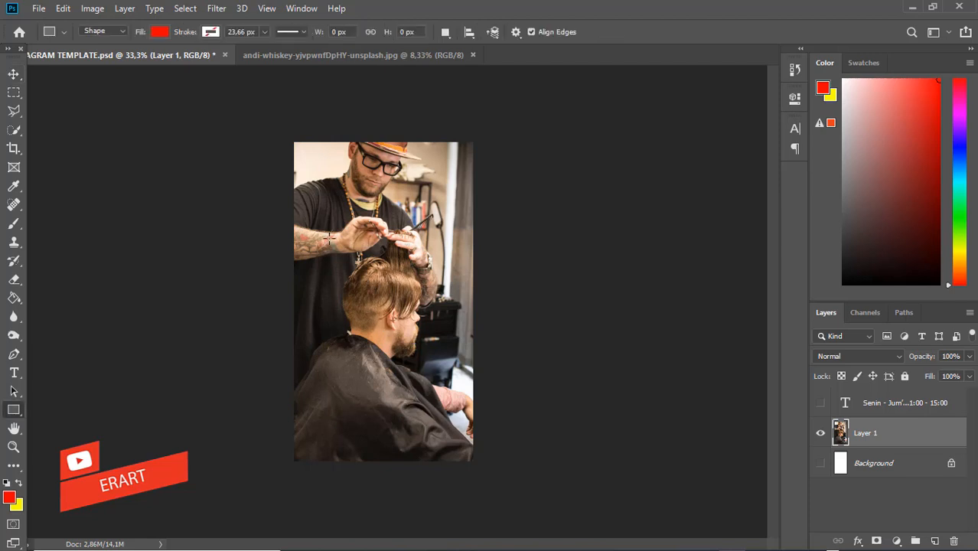
{"action": "left_click", "coordinate": [162, 32]}
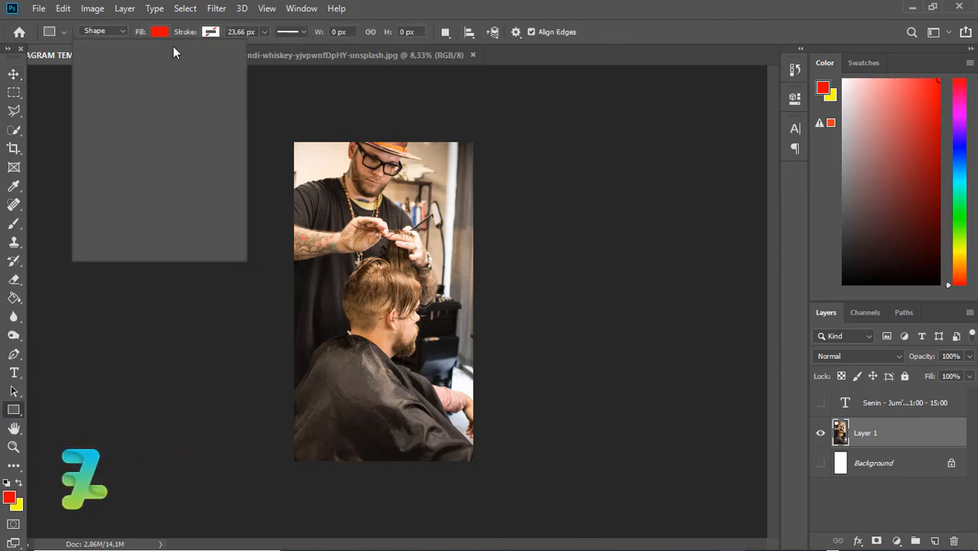
{"action": "left_click", "coordinate": [100, 107]}
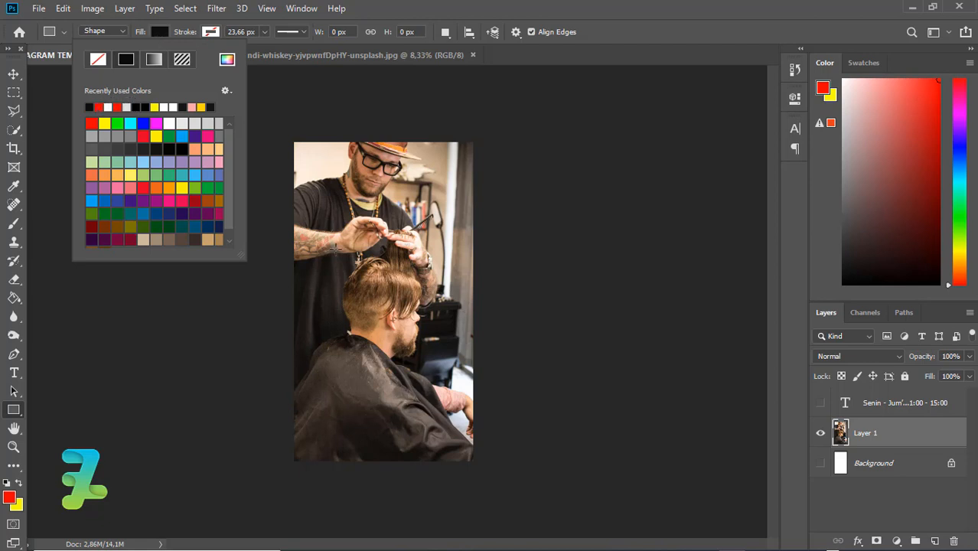
{"action": "left_click_drag", "start_coordinate": [318, 209], "coordinate": [466, 379]}
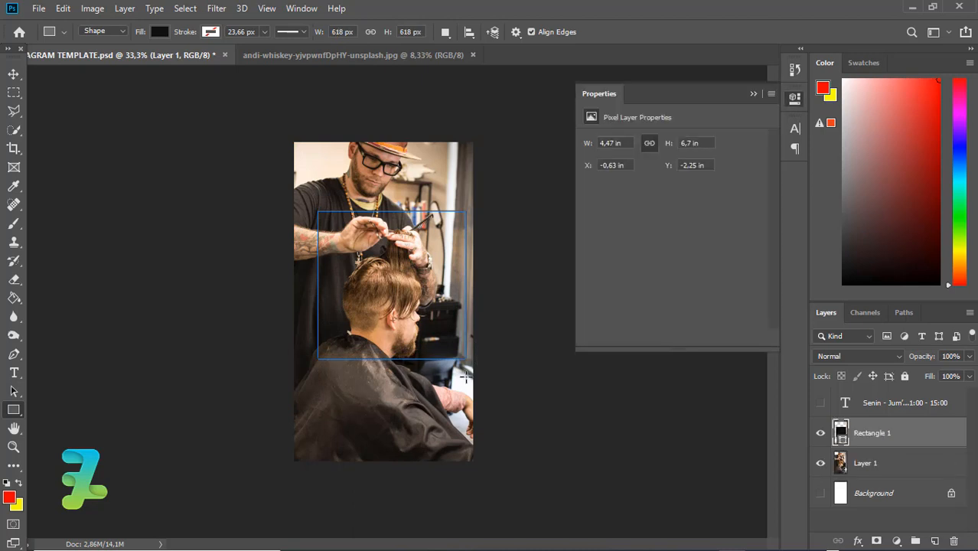
{"action": "left_click", "coordinate": [753, 94]}
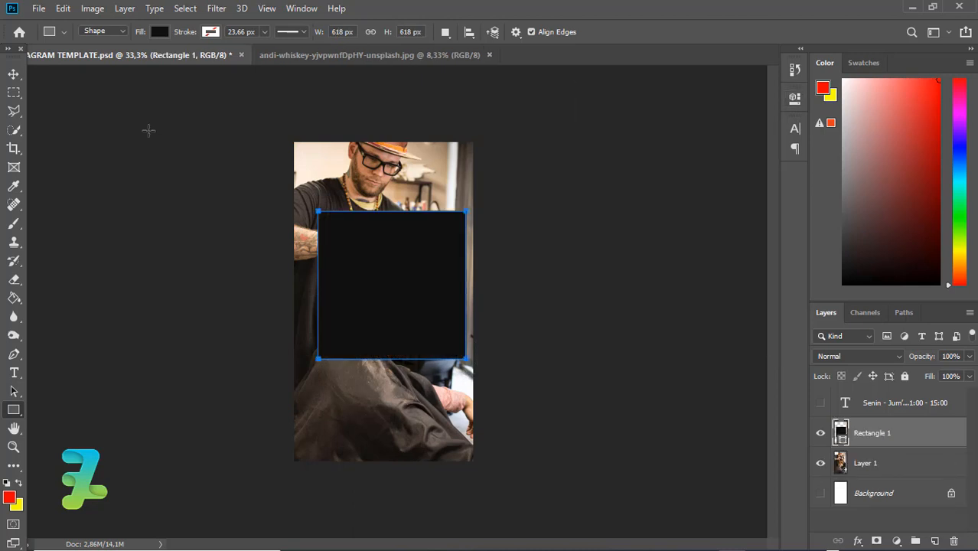
Step: Center the black square horizontally and vertically on the canvas
{"action": "left_click", "coordinate": [14, 74]}
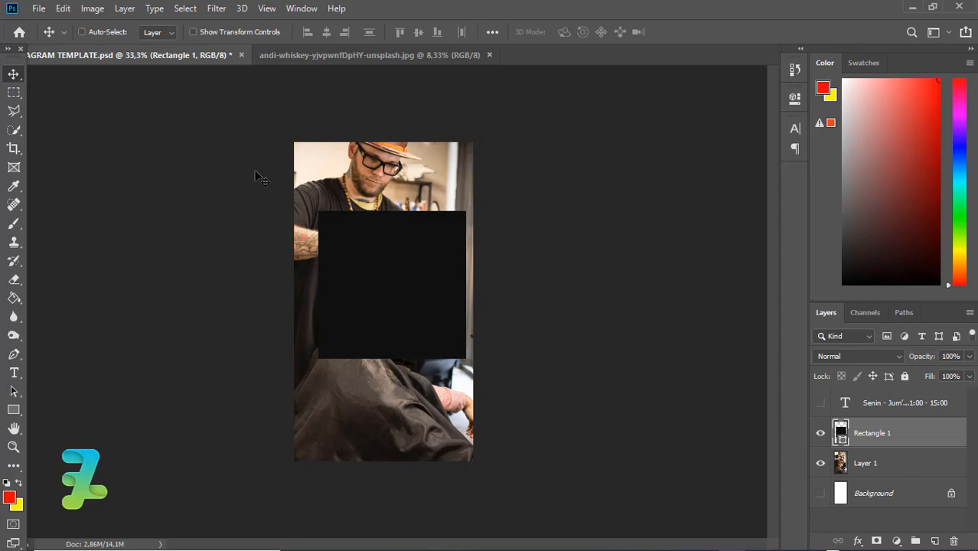
{"action": "left_click", "coordinate": [327, 33]}
{"action": "left_click_drag", "start_coordinate": [394, 277], "coordinate": [395, 285]}
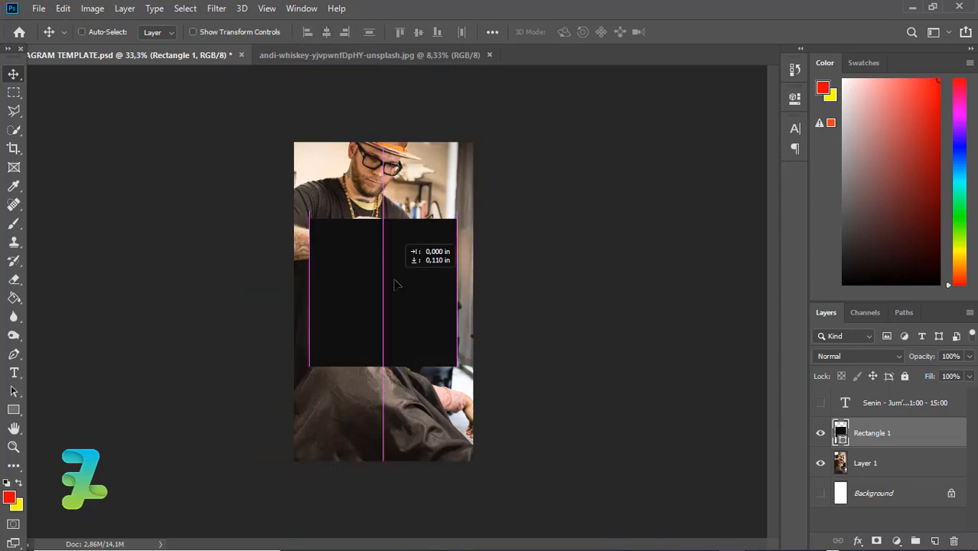
{"action": "key", "text": "ctrl+a"}
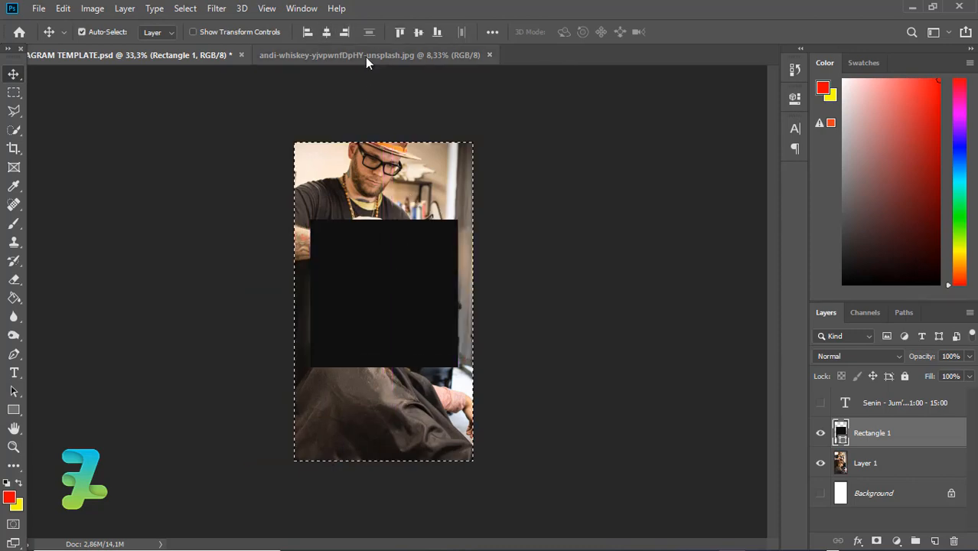
{"action": "left_click", "coordinate": [414, 33]}
{"action": "key", "text": "ctrl+d"}
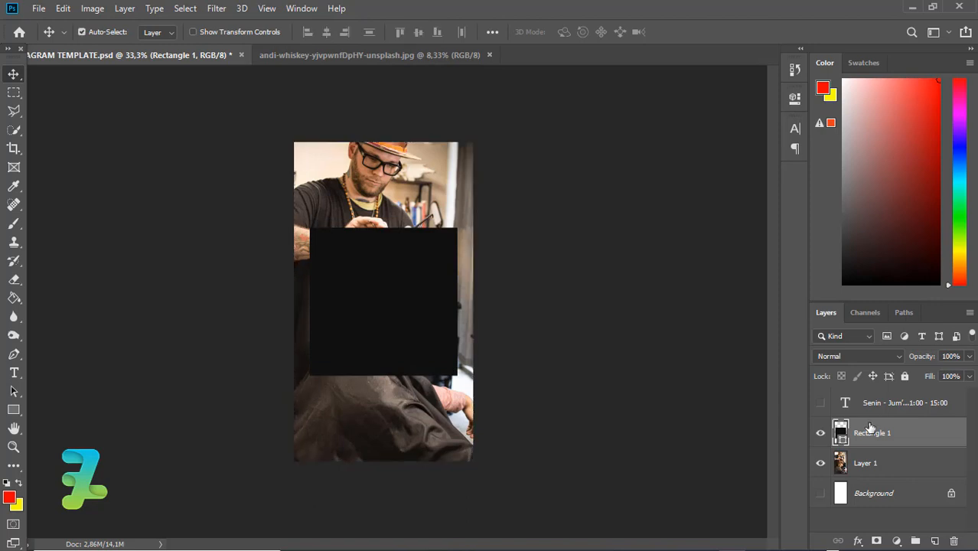
Step: Duplicate Layer 1, place the copy above Rectangle 1 and clip it to the square with a clipping mask
{"action": "left_click", "coordinate": [841, 467]}
{"action": "key", "text": "ctrl+j"}
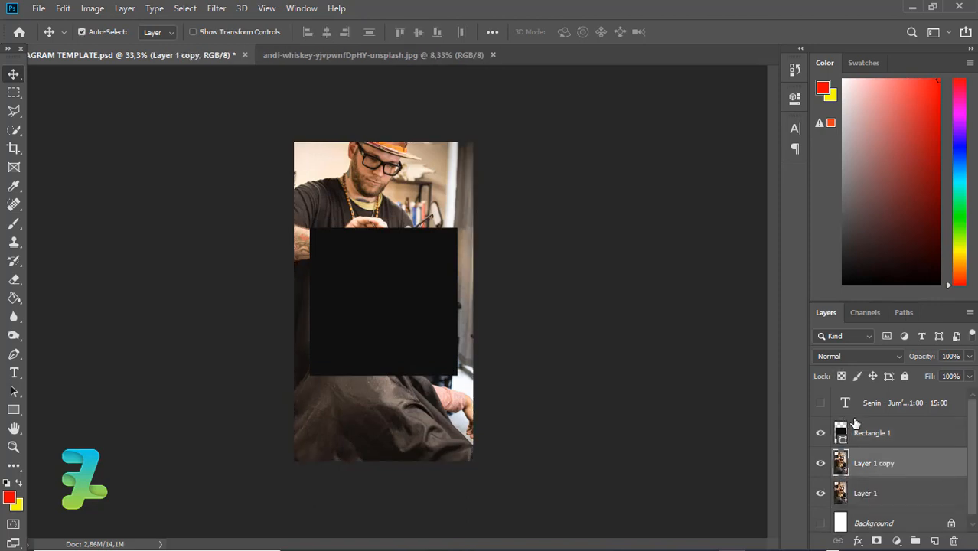
{"action": "left_click_drag", "start_coordinate": [844, 455], "coordinate": [922, 427]}
{"action": "right_click", "coordinate": [869, 432]}
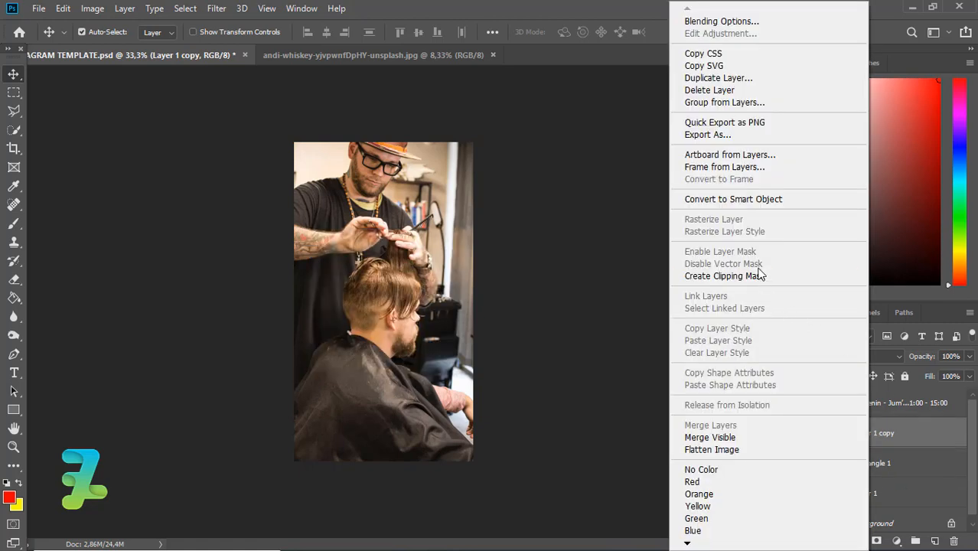
{"action": "left_click", "coordinate": [759, 275]}
Step: Add a 6 px white inside Stroke layer style to Rectangle 1
{"action": "left_click", "coordinate": [918, 467]}
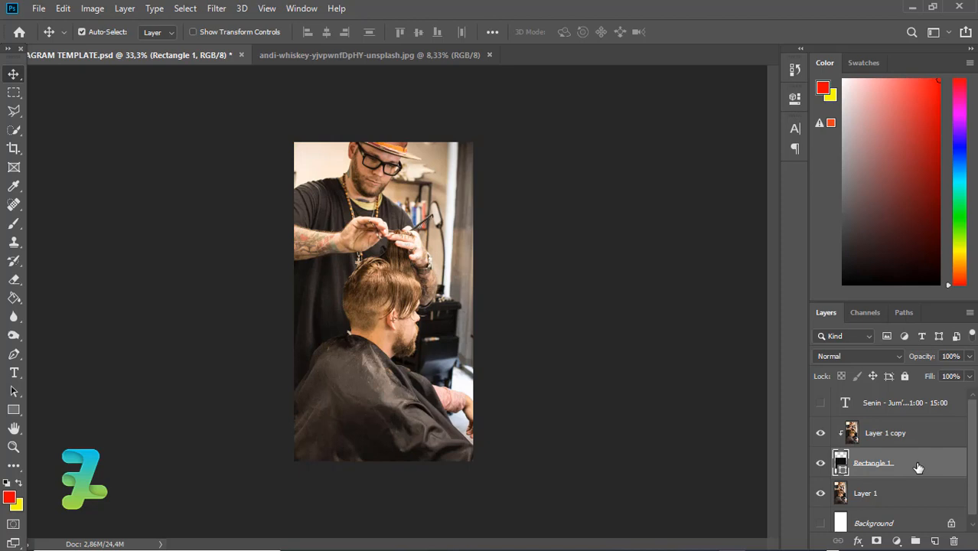
{"action": "double_click", "coordinate": [918, 467]}
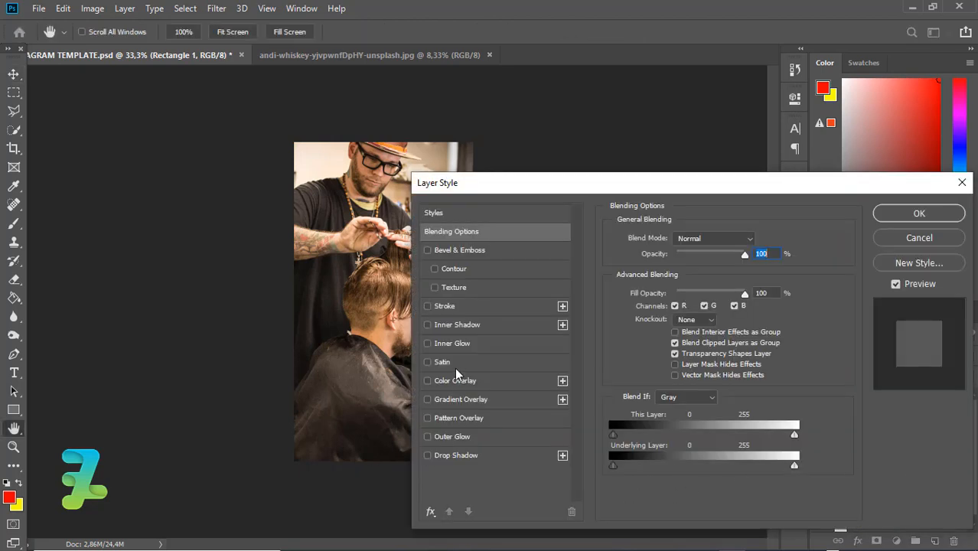
{"action": "left_click", "coordinate": [426, 305]}
{"action": "left_click", "coordinate": [455, 305]}
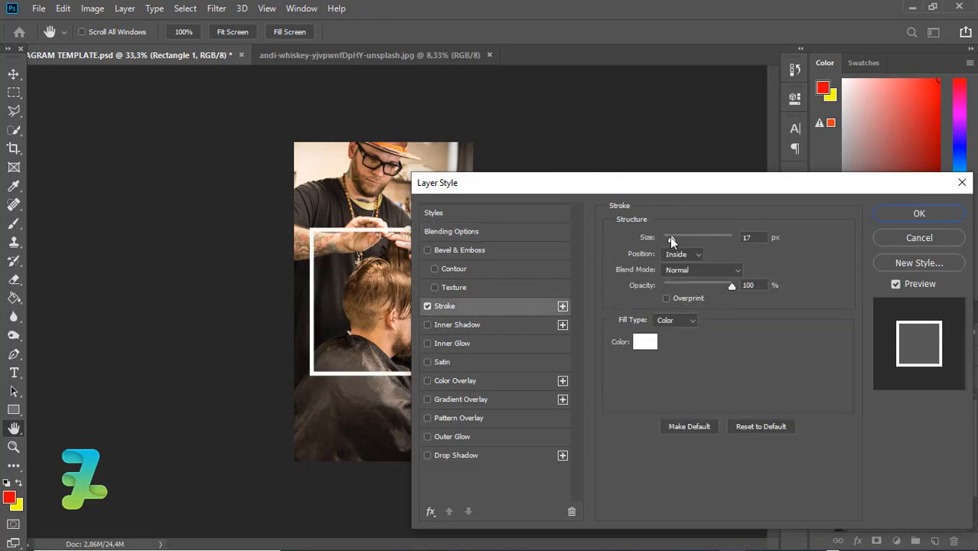
{"action": "left_click_drag", "start_coordinate": [671, 237], "coordinate": [667, 238]}
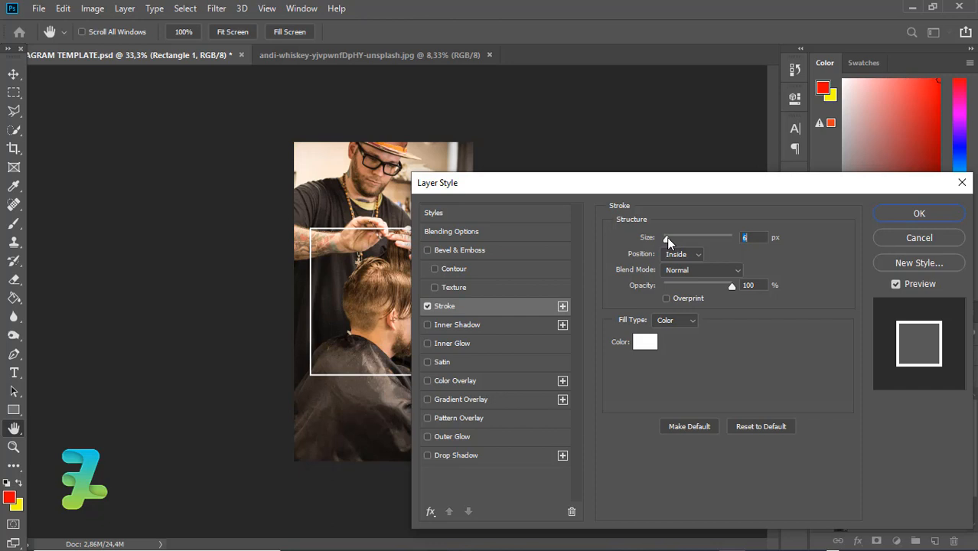
{"action": "left_click", "coordinate": [887, 210]}
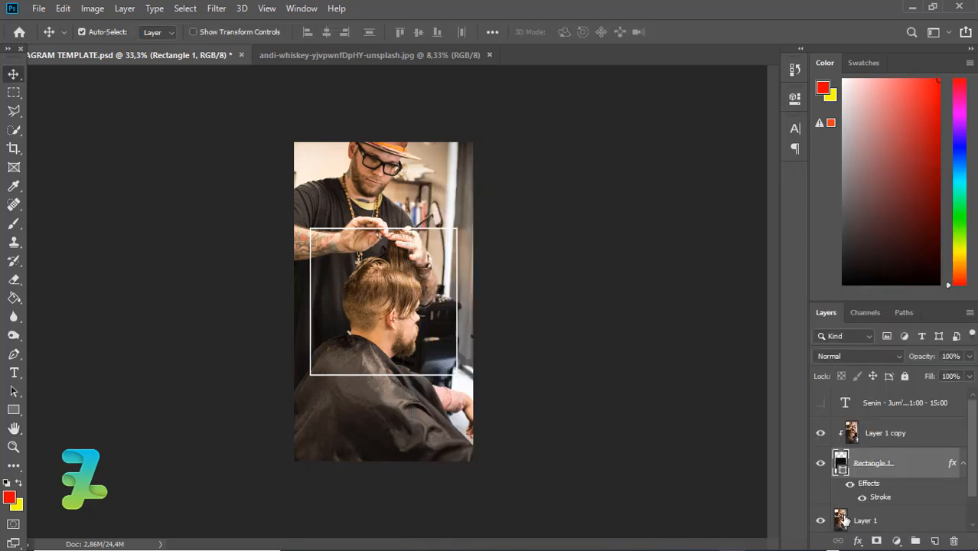
Step: Add a Black & White adjustment layer with the Default preset directly above Layer 1
{"action": "left_click", "coordinate": [842, 520]}
{"action": "left_click", "coordinate": [897, 541]}
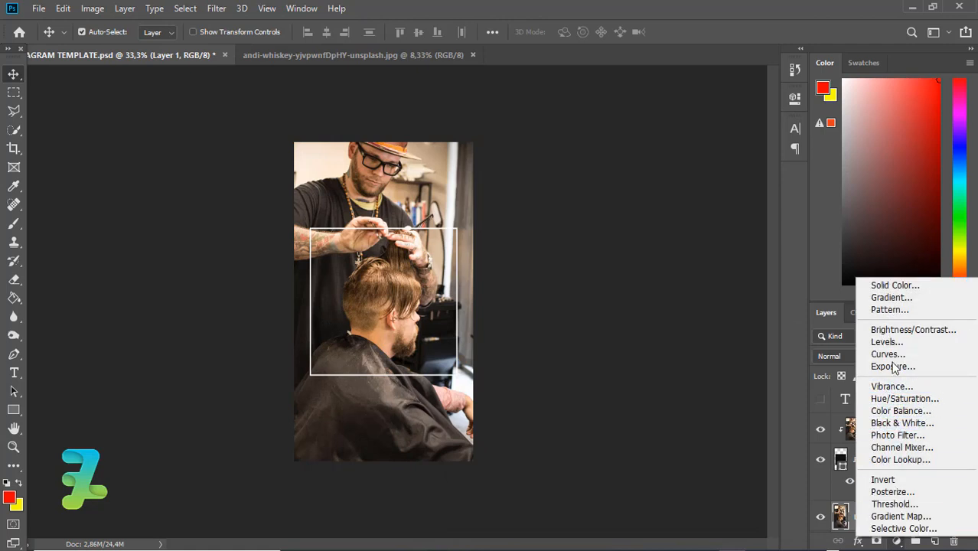
{"action": "left_click", "coordinate": [898, 420]}
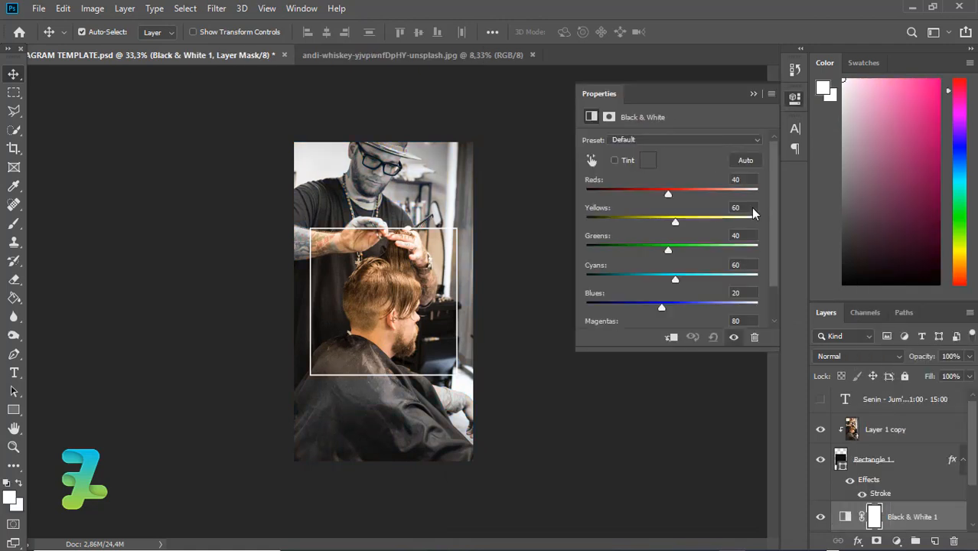
{"action": "left_click", "coordinate": [753, 93]}
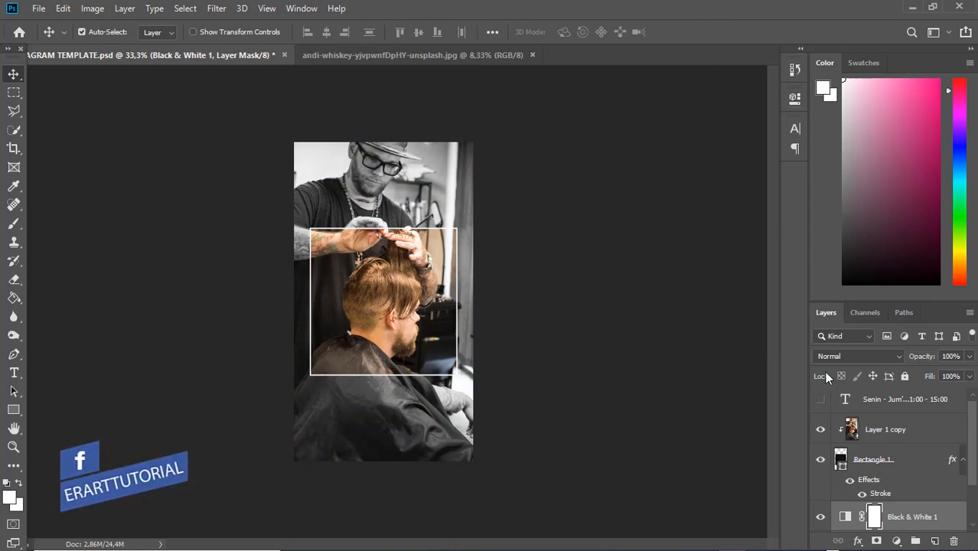
Step: Apply a Gaussian Blur with a 6.0 pixel radius to the background photo on Layer 1
{"action": "scroll", "coordinate": [973, 456], "scroll_direction": "down", "scroll_amount": 2}
{"action": "left_click", "coordinate": [858, 498]}
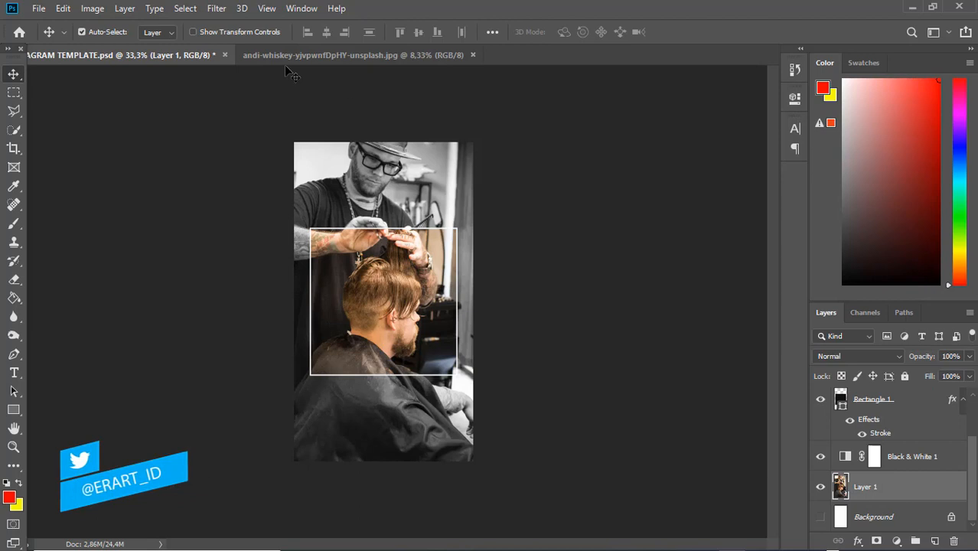
{"action": "left_click", "coordinate": [217, 8]}
{"action": "mouse_move", "coordinate": [297, 168]}
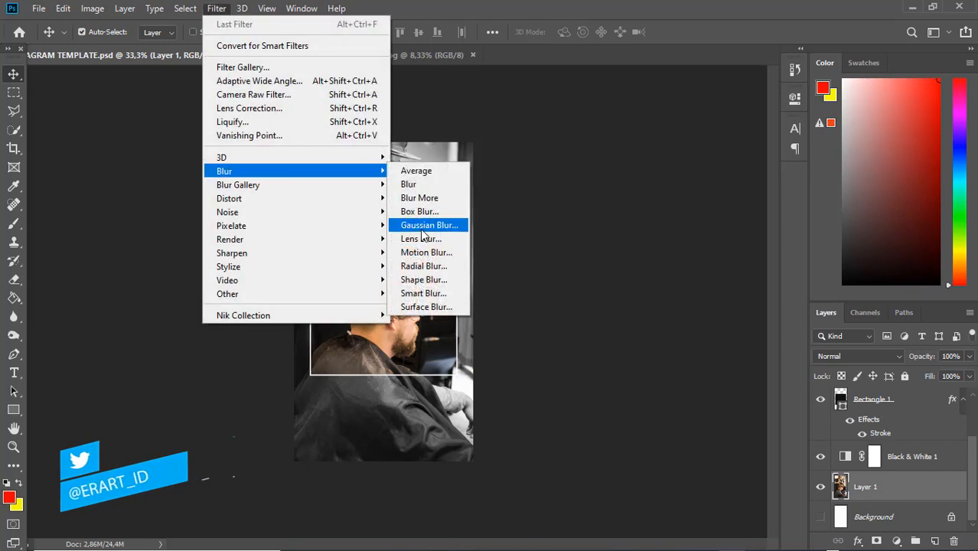
{"action": "left_click", "coordinate": [427, 225]}
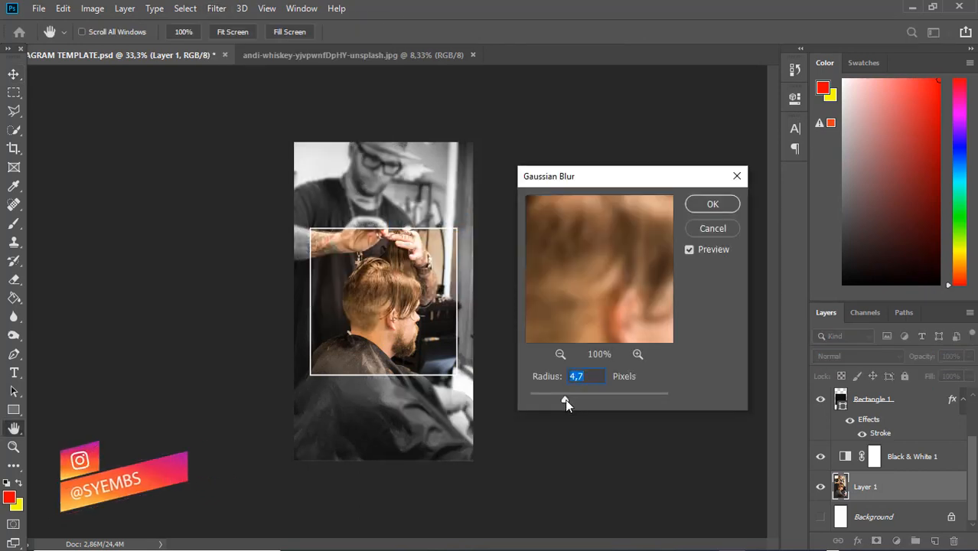
{"action": "mouse_move", "coordinate": [564, 399]}
{"action": "left_mouse_down"}
{"action": "mouse_move", "coordinate": [596, 404]}
{"action": "mouse_move", "coordinate": [563, 401]}
{"action": "left_mouse_up"}
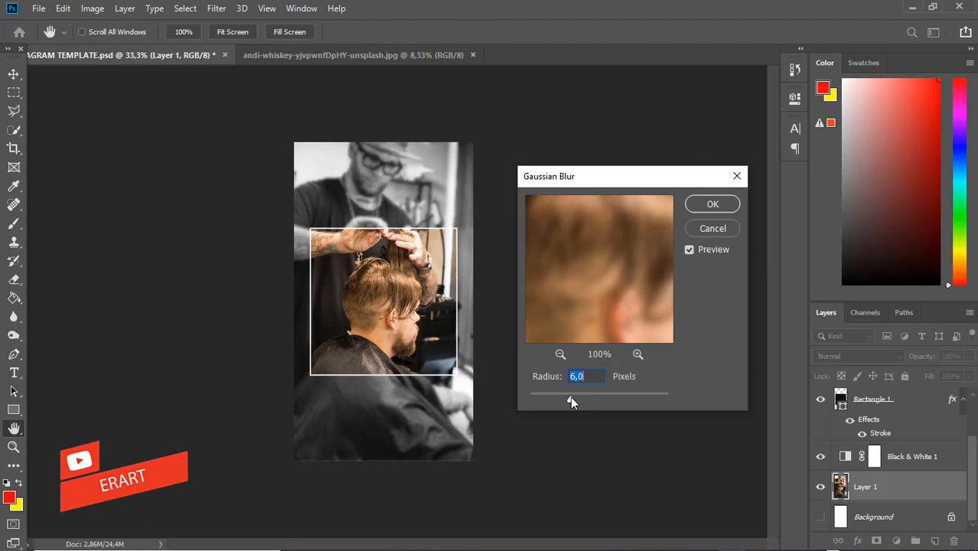
{"action": "left_click", "coordinate": [713, 204]}
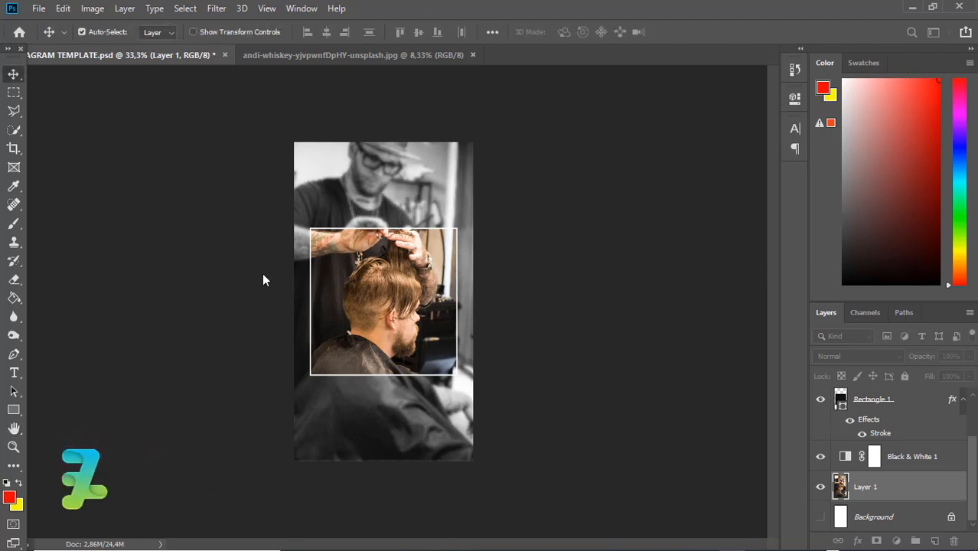
Step: Fill in the faded lower edge of the photo on Layer 1 with Clone Stamp strokes sampled from the dark cape
{"action": "left_click", "coordinate": [14, 242]}
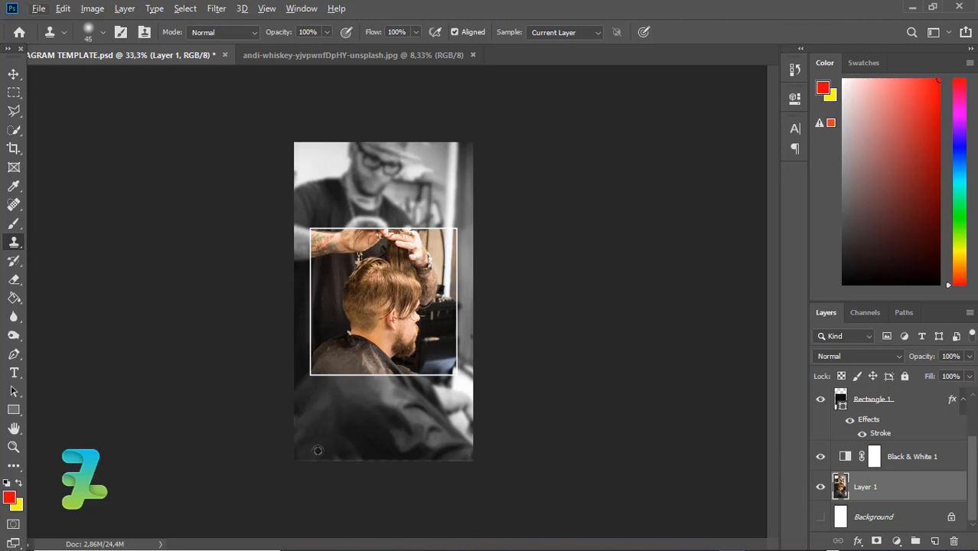
{"action": "left_click", "coordinate": [311, 443], "text": "alt"}
{"action": "left_click_drag", "start_coordinate": [297, 460], "coordinate": [435, 461]}
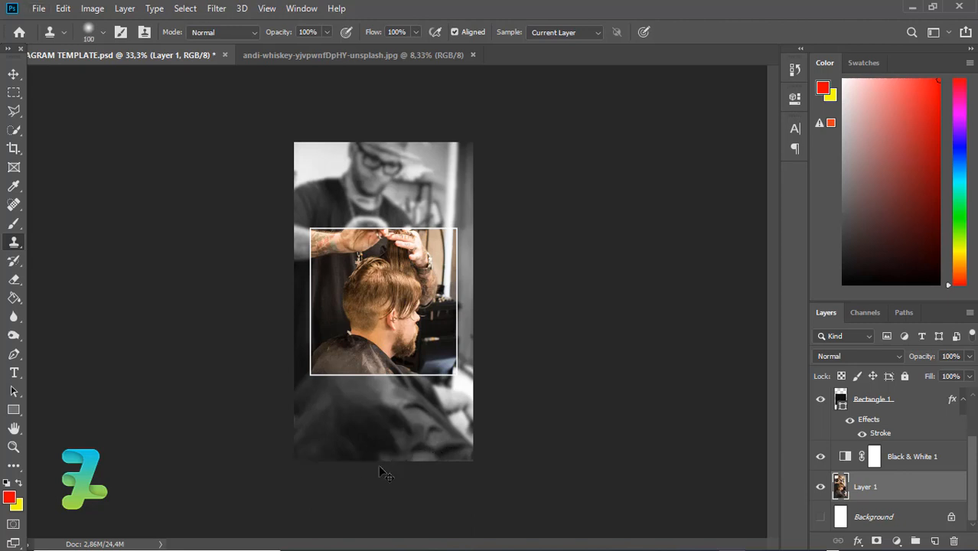
{"action": "left_click", "coordinate": [345, 449], "text": "alt"}
{"action": "left_click_drag", "start_coordinate": [370, 454], "coordinate": [458, 469]}
{"action": "left_click", "coordinate": [395, 432], "text": "alt"}
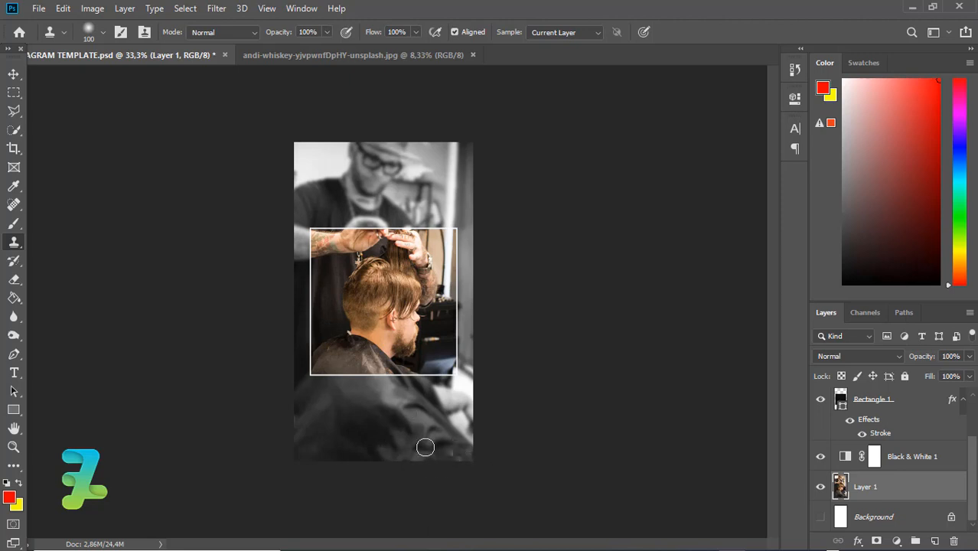
{"action": "mouse_move", "coordinate": [423, 444]}
{"action": "left_mouse_down"}
{"action": "mouse_move", "coordinate": [465, 454]}
{"action": "mouse_move", "coordinate": [445, 460]}
{"action": "left_mouse_up"}
{"action": "left_click", "coordinate": [13, 74]}
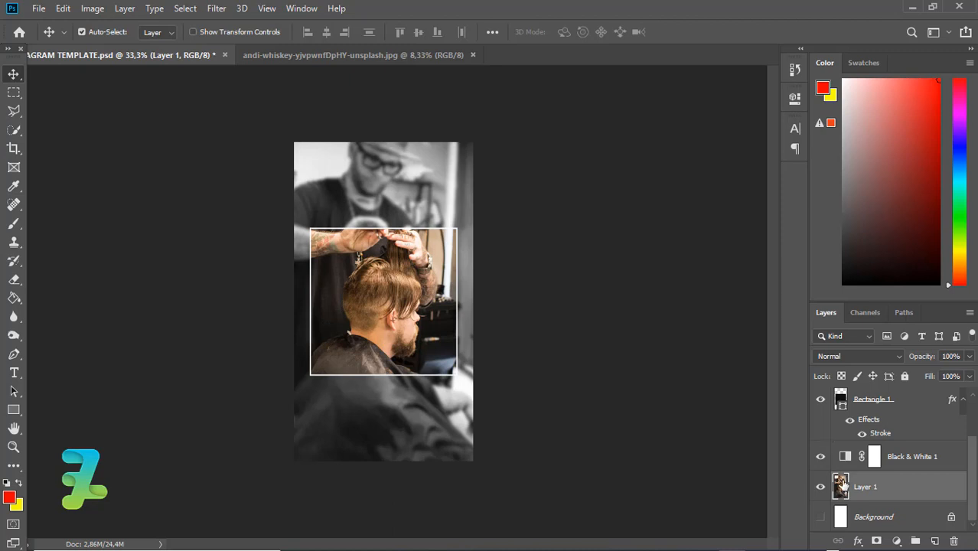
Step: Apply an Add Noise filter with Uniform distribution to the background photo on Layer 1
{"action": "left_click", "coordinate": [215, 9]}
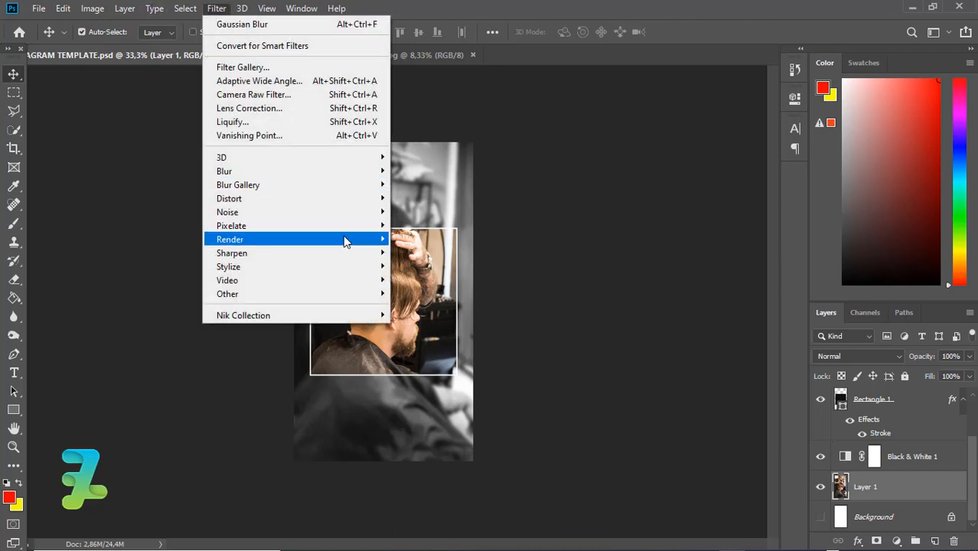
{"action": "mouse_move", "coordinate": [349, 218]}
{"action": "left_click", "coordinate": [428, 211]}
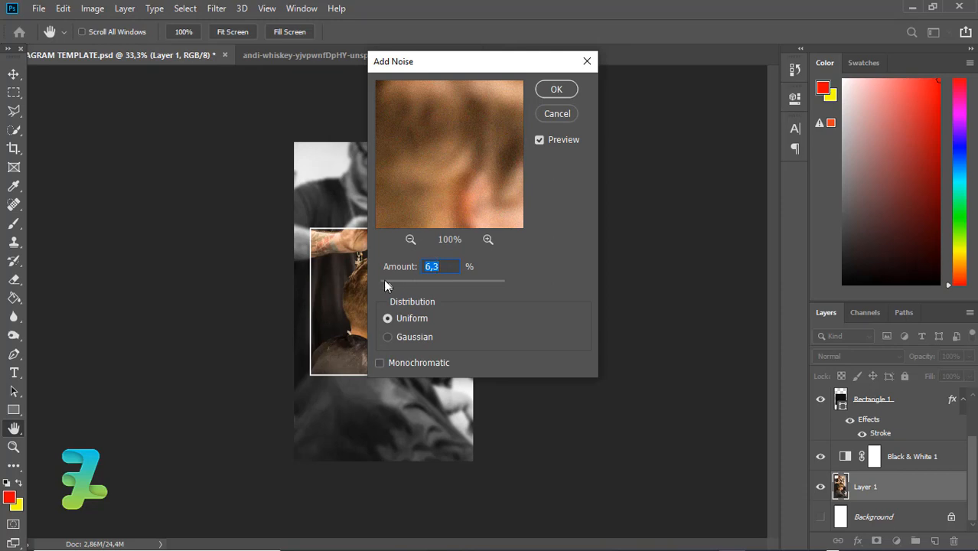
{"action": "left_click_drag", "start_coordinate": [388, 282], "coordinate": [393, 284]}
{"action": "left_click", "coordinate": [570, 91]}
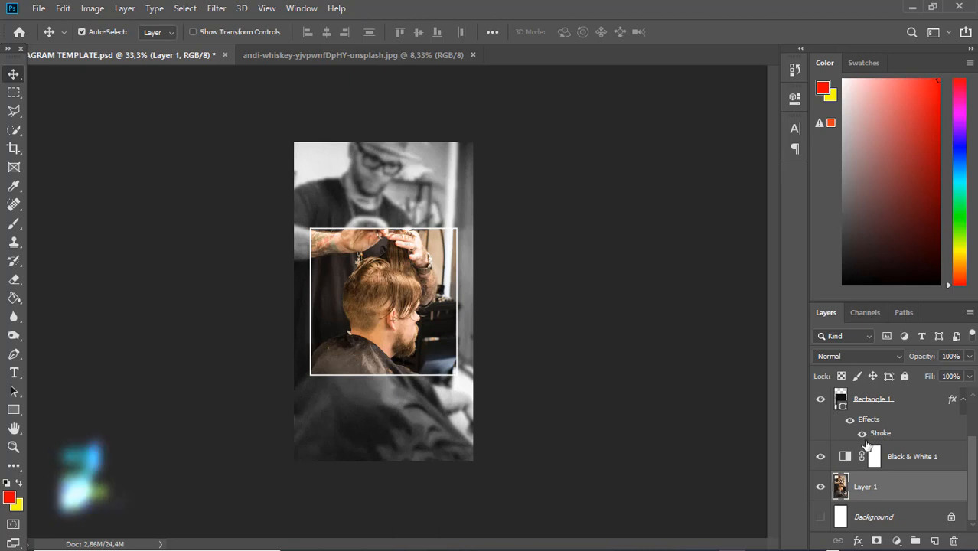
Step: Add a Photo Filter adjustment layer directly above Layer 1 copy and set its filter color to yellow
{"action": "left_click", "coordinate": [872, 400]}
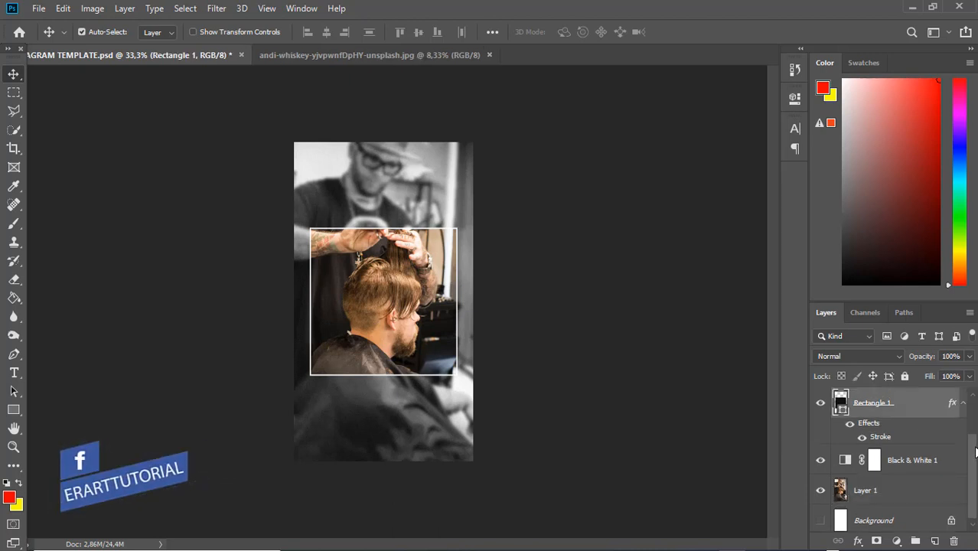
{"action": "scroll", "coordinate": [892, 467], "scroll_direction": "up", "scroll_amount": 2}
{"action": "left_click", "coordinate": [885, 433]}
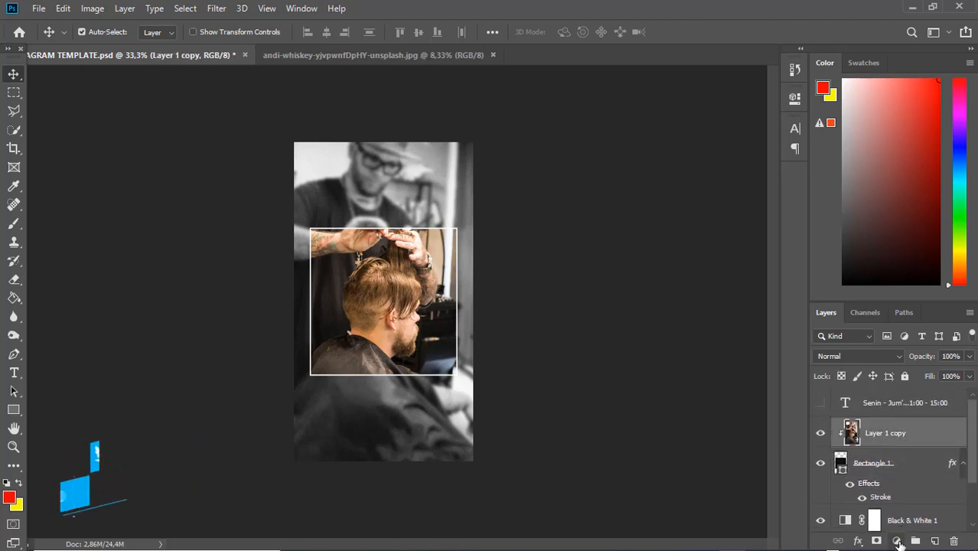
{"action": "left_click", "coordinate": [896, 541]}
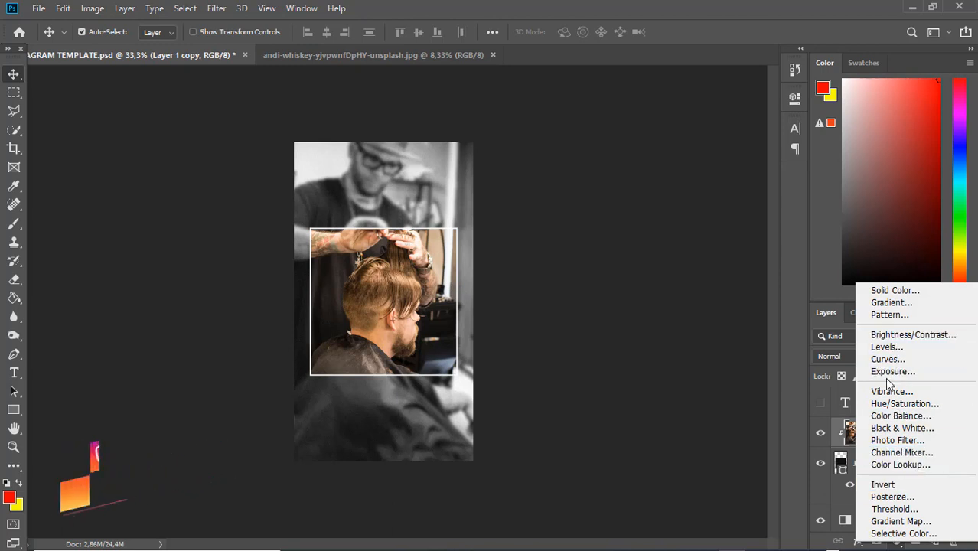
{"action": "left_click", "coordinate": [894, 440]}
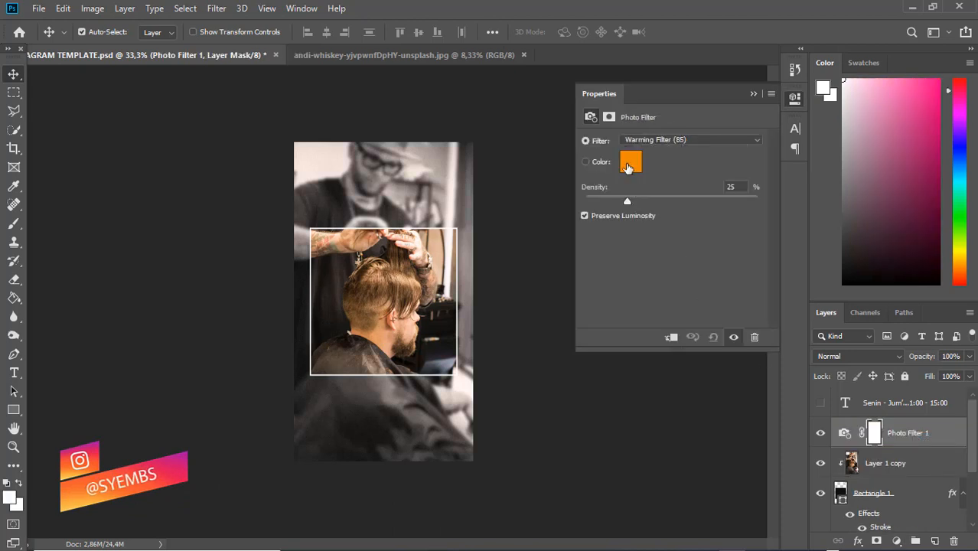
{"action": "left_click", "coordinate": [628, 165]}
{"action": "left_click_drag", "start_coordinate": [582, 440], "coordinate": [581, 425]}
{"action": "left_click_drag", "start_coordinate": [535, 318], "coordinate": [607, 257]}
{"action": "left_click", "coordinate": [707, 267]}
Step: Clip the Photo Filter adjustment to Layer 1 copy and increase its density for a stronger yellow tint
{"action": "right_click", "coordinate": [941, 446]}
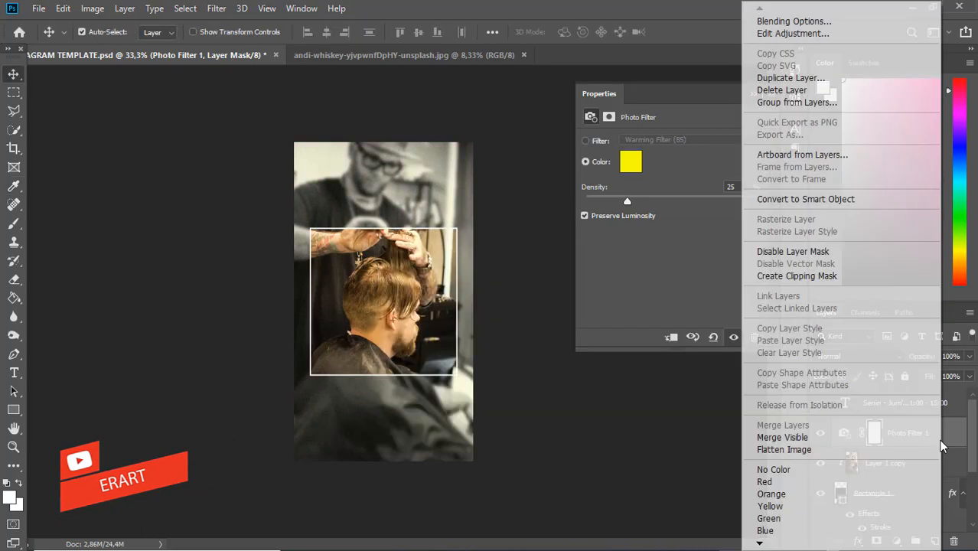
{"action": "left_click", "coordinate": [796, 276]}
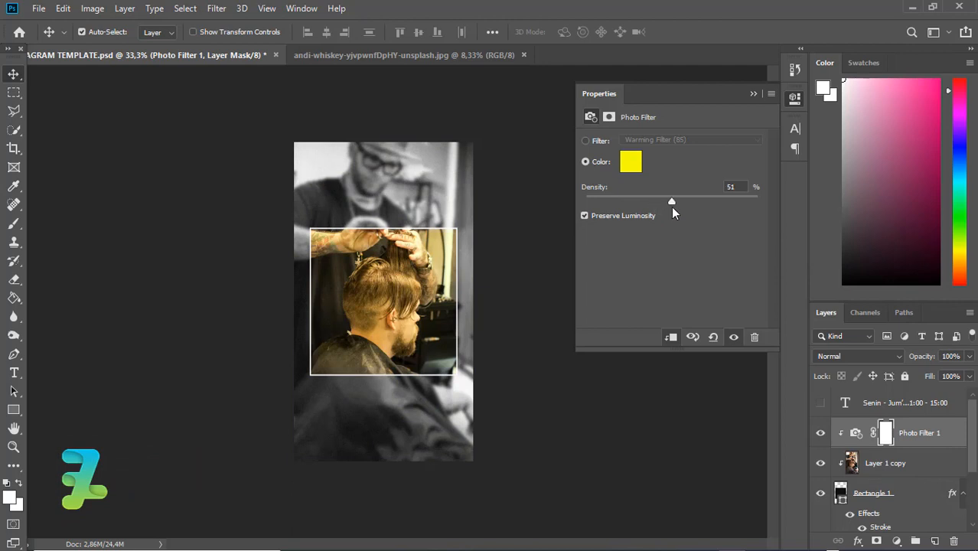
{"action": "left_click_drag", "start_coordinate": [672, 212], "coordinate": [705, 220]}
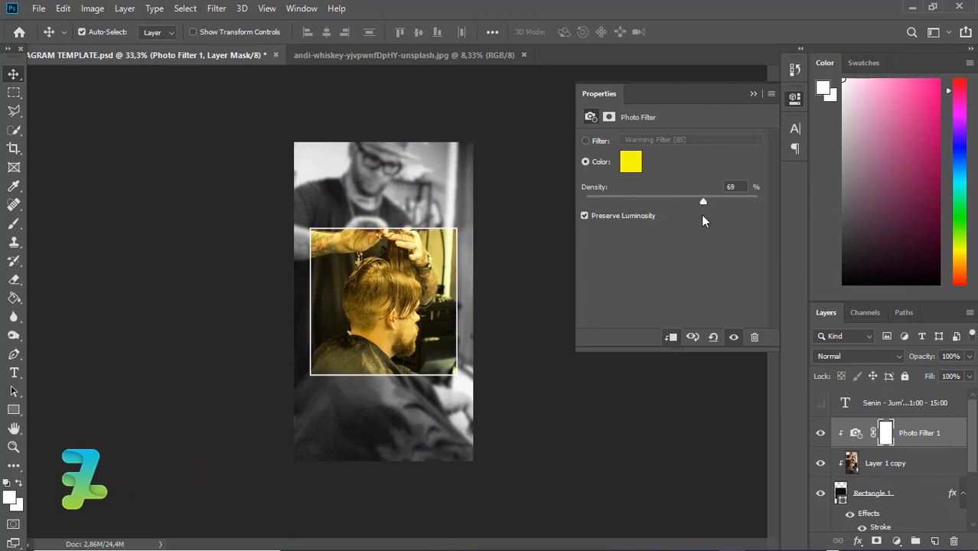
{"action": "left_click_drag", "start_coordinate": [692, 220], "coordinate": [687, 221]}
{"action": "left_click", "coordinate": [753, 95]}
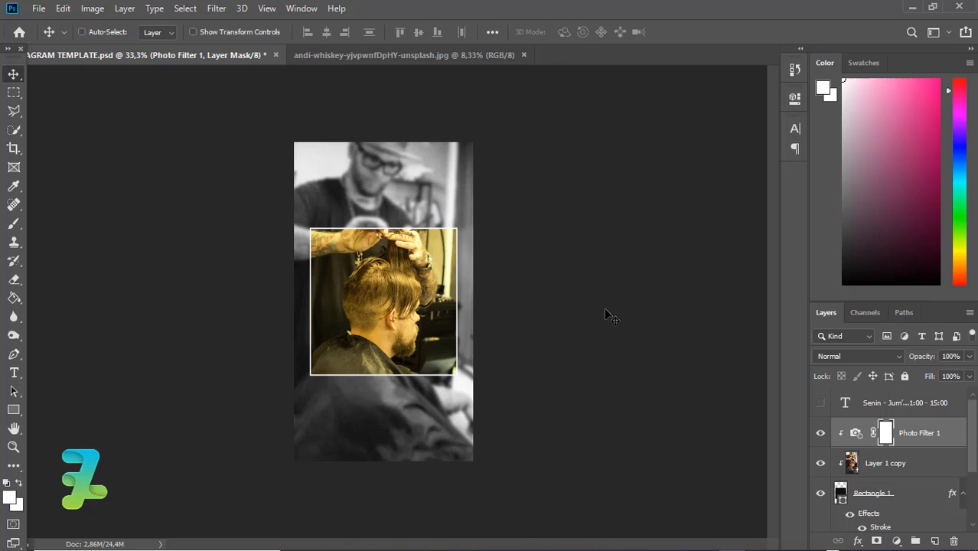
Step: Create a new empty layer directly above the Photo Filter adjustment layer
{"action": "key", "text": "ctrl+plus"}
{"action": "key", "text": "ctrl+plus"}
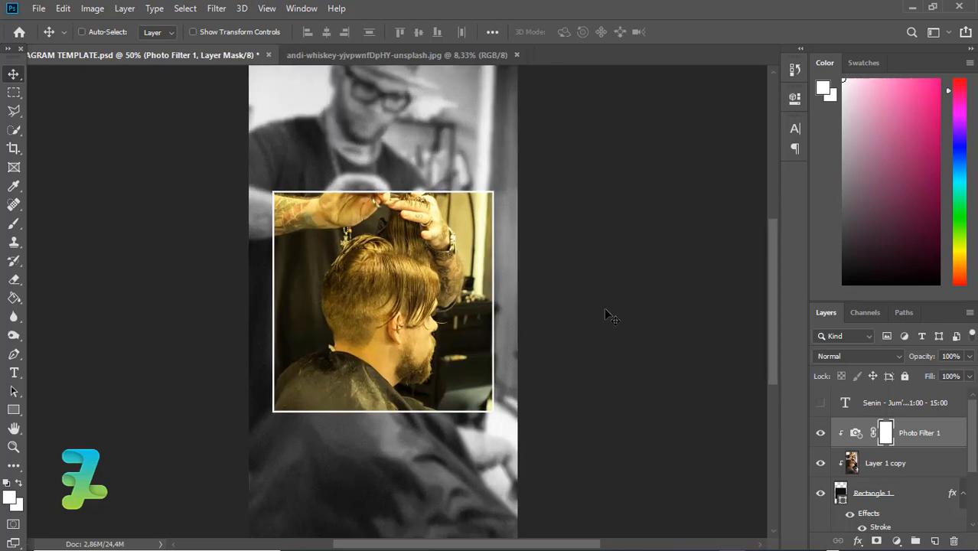
{"action": "key", "text": "ctrl+plus"}
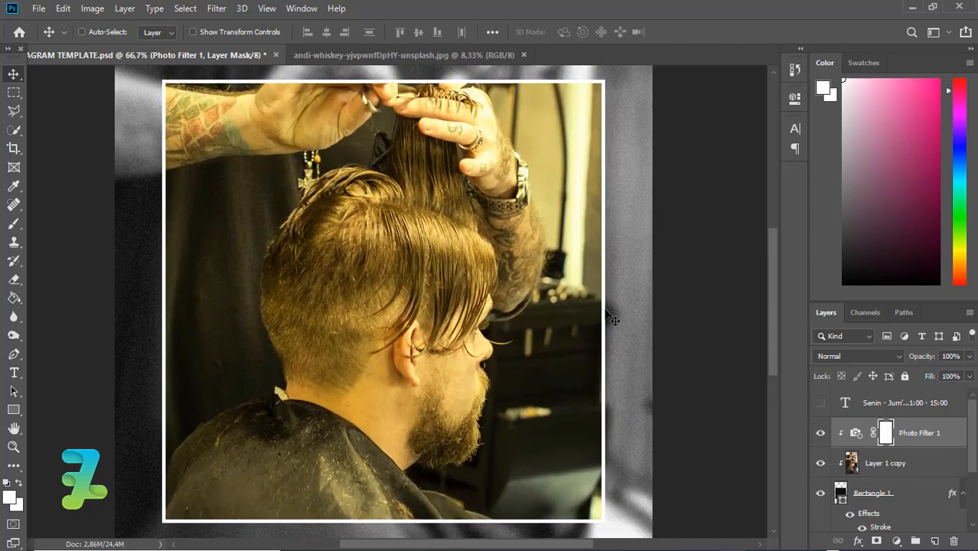
{"action": "key", "text": "ctrl+minus"}
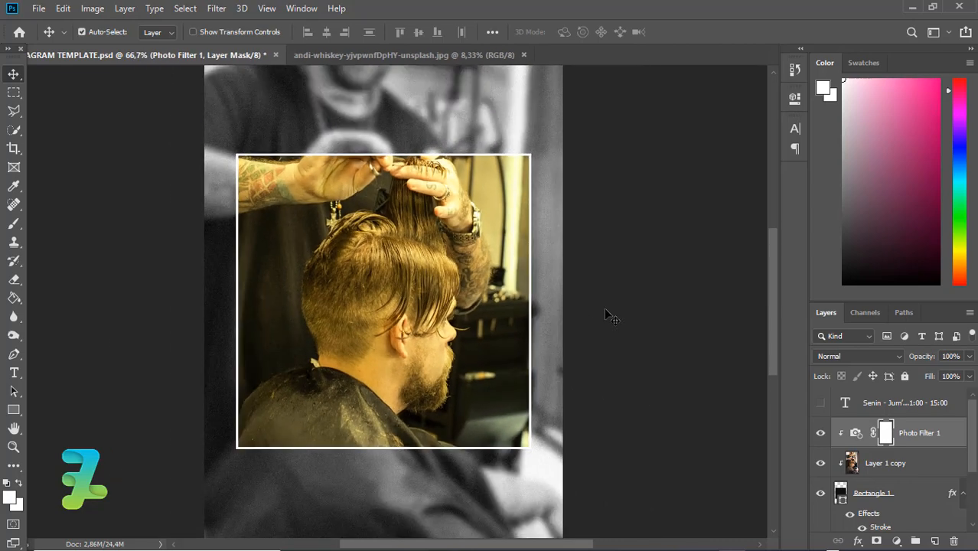
{"action": "mouse_move", "coordinate": [772, 336]}
{"action": "left_mouse_down"}
{"action": "mouse_move", "coordinate": [774, 344]}
{"action": "mouse_move", "coordinate": [769, 322]}
{"action": "left_mouse_up"}
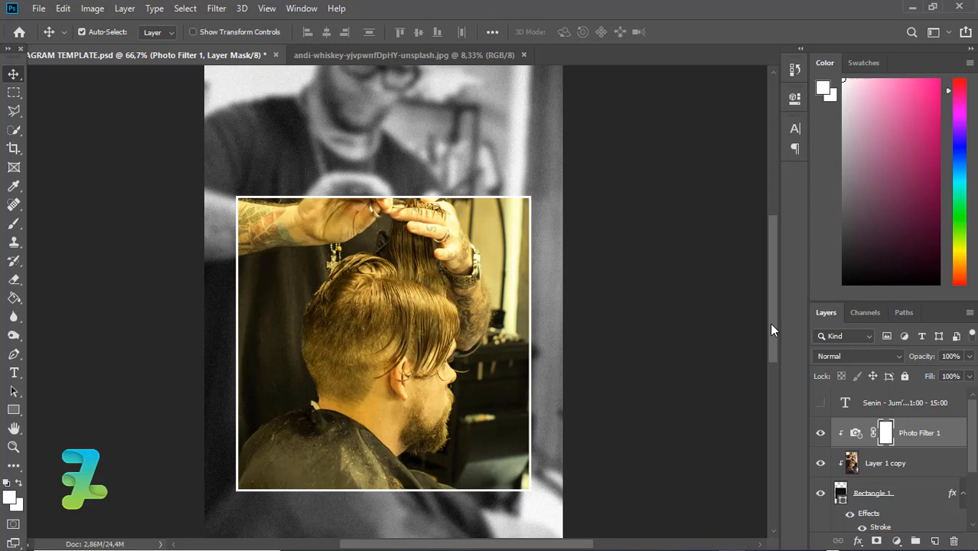
{"action": "left_click", "coordinate": [935, 541]}
Step: Add the title text "BARBERSHOP" in white (ffffff) just above the framed photo
{"action": "left_click", "coordinate": [14, 373]}
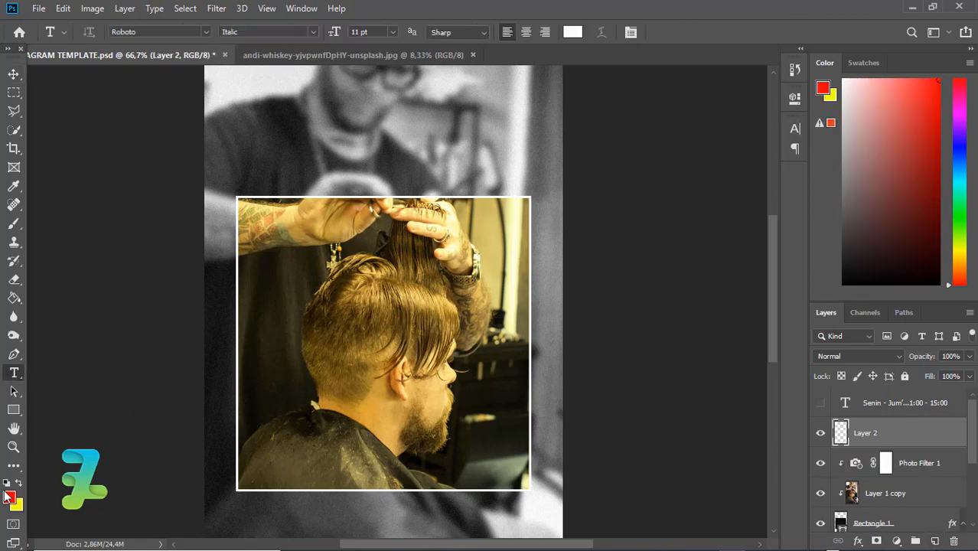
{"action": "left_click", "coordinate": [8, 497]}
{"action": "type", "text": "ffffff"}
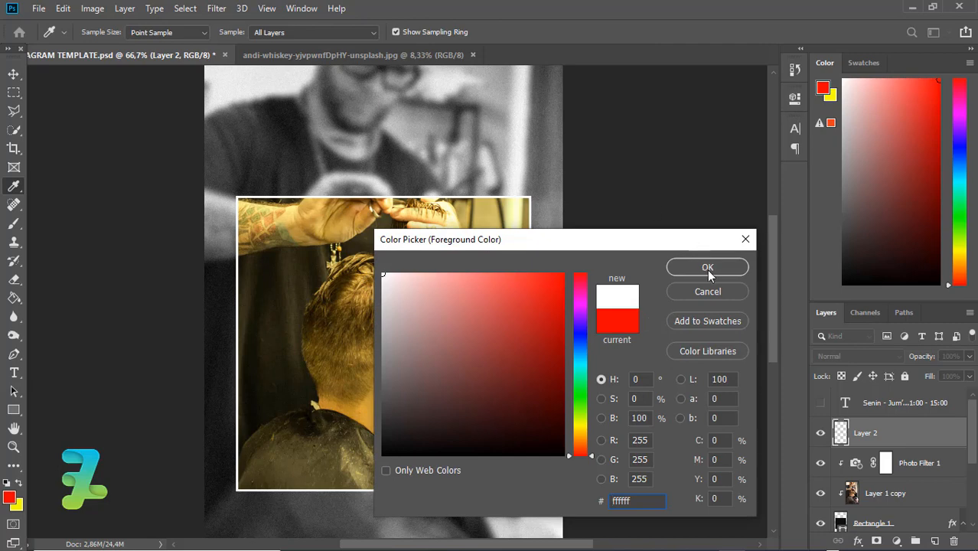
{"action": "left_click", "coordinate": [708, 267]}
{"action": "left_click", "coordinate": [316, 212]}
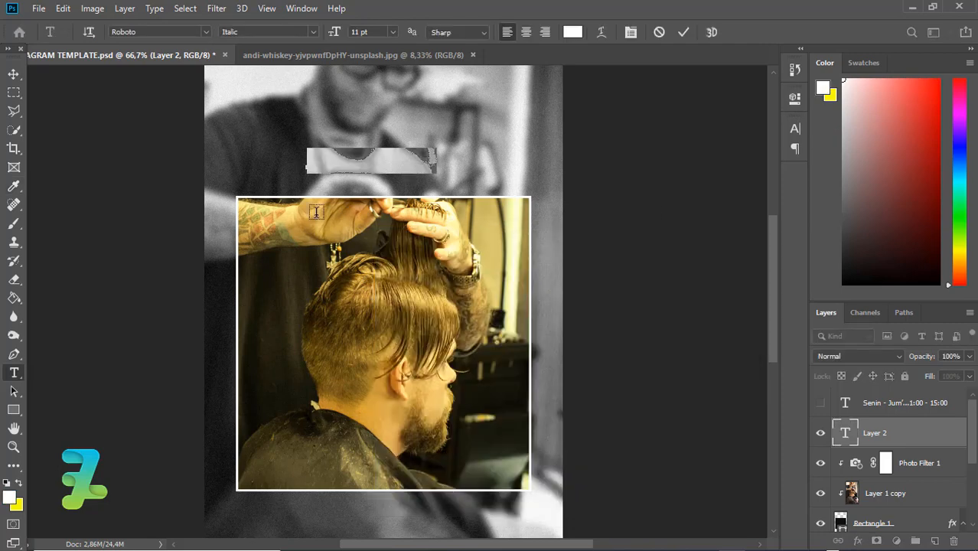
{"action": "type", "text": "BA"}
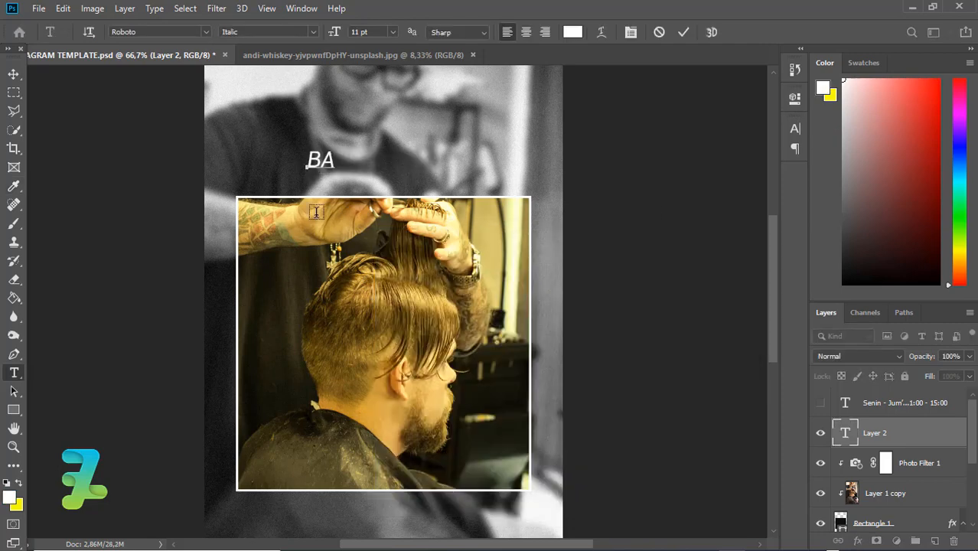
{"action": "type", "text": "RBERS"}
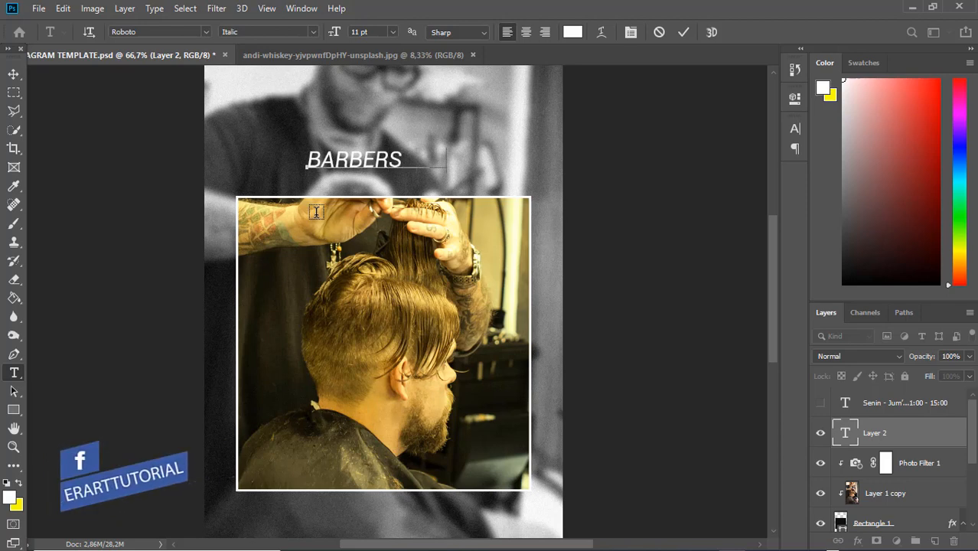
{"action": "type", "text": "HOP"}
Step: Set the BARBERSHOP text to Roboto Black at 14 pt and shift it left above the photo frame
{"action": "key", "text": "ctrl+a"}
{"action": "left_click", "coordinate": [313, 31]}
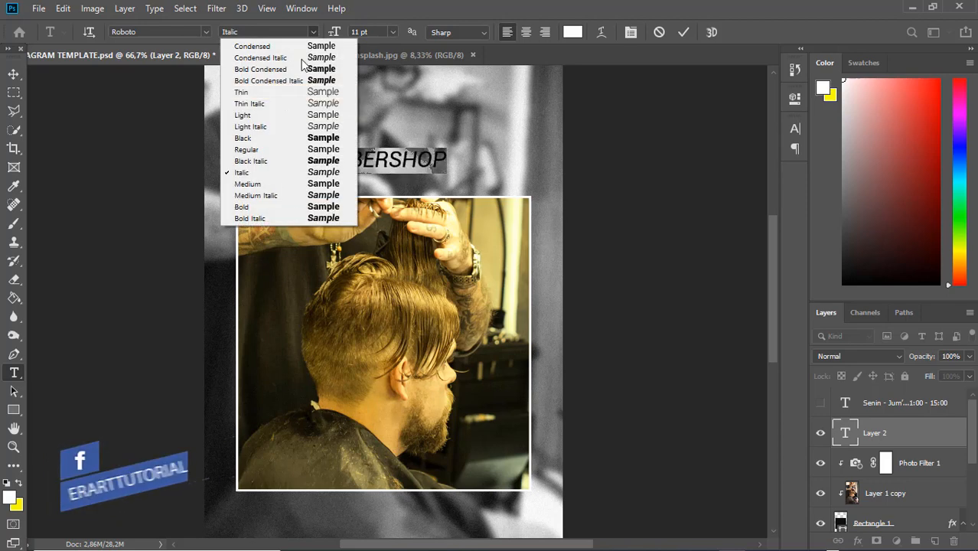
{"action": "left_click", "coordinate": [306, 137]}
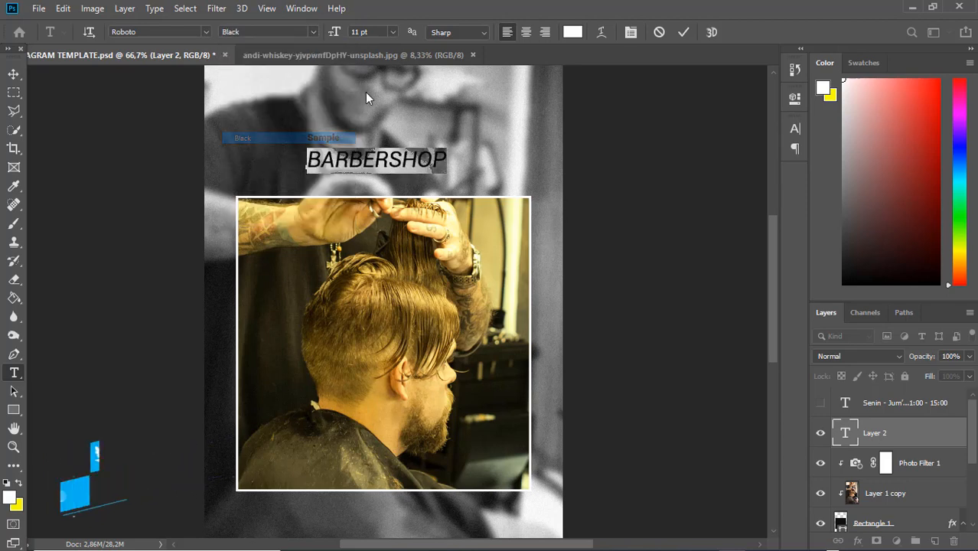
{"action": "left_click", "coordinate": [392, 32]}
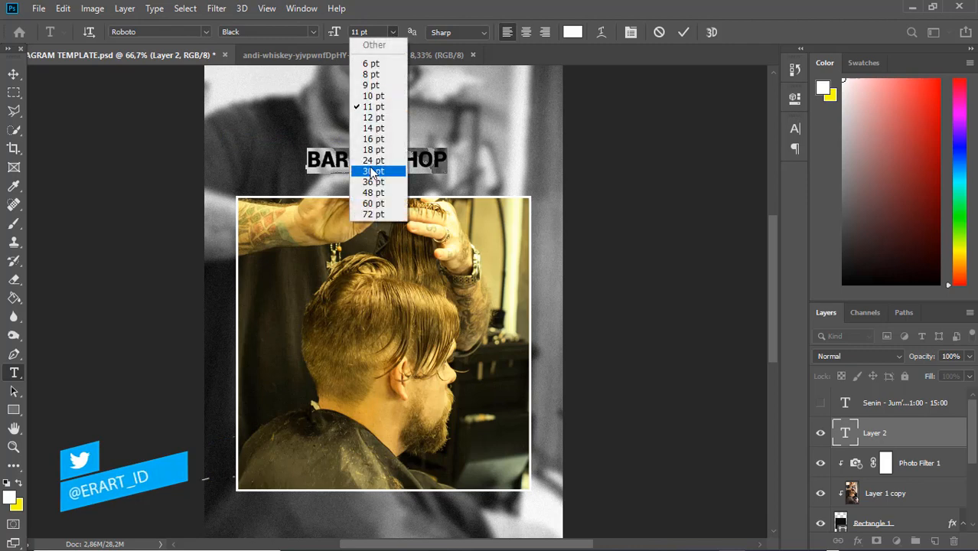
{"action": "left_click", "coordinate": [370, 129]}
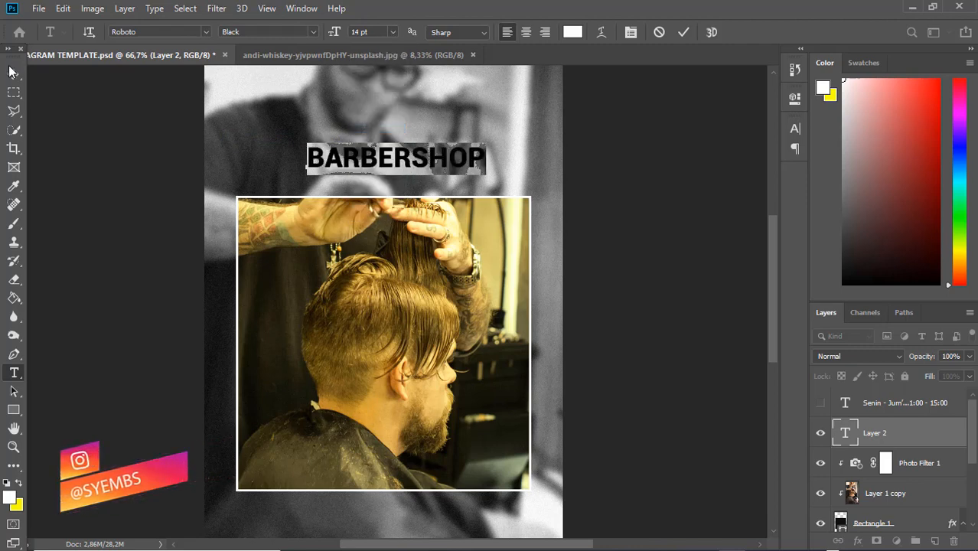
{"action": "key", "text": "ctrl+Return"}
{"action": "key", "text": "v"}
{"action": "left_click_drag", "start_coordinate": [379, 157], "coordinate": [353, 161]}
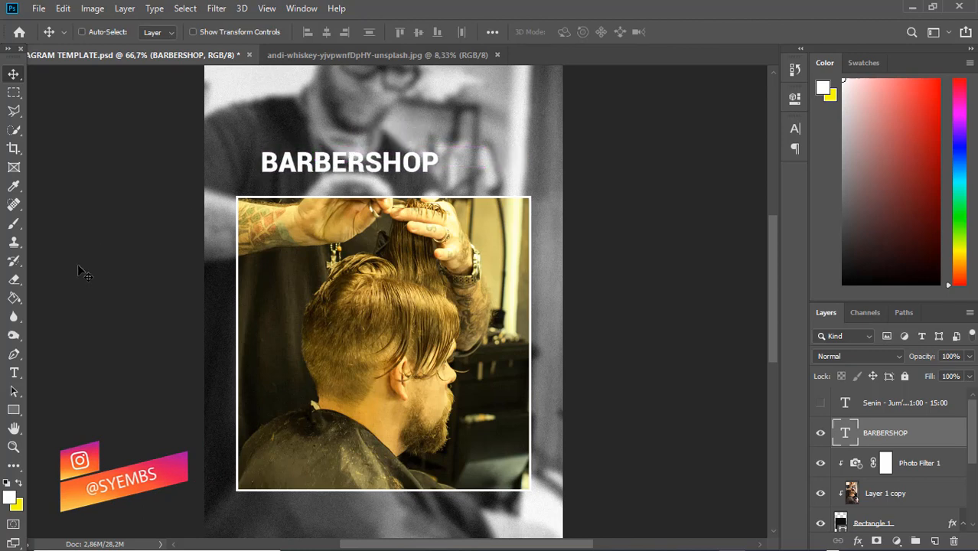
Step: Make yellow the foreground color and add a second text line reading "Syembs" below the end of BARBERSHOP
{"action": "left_click", "coordinate": [14, 373]}
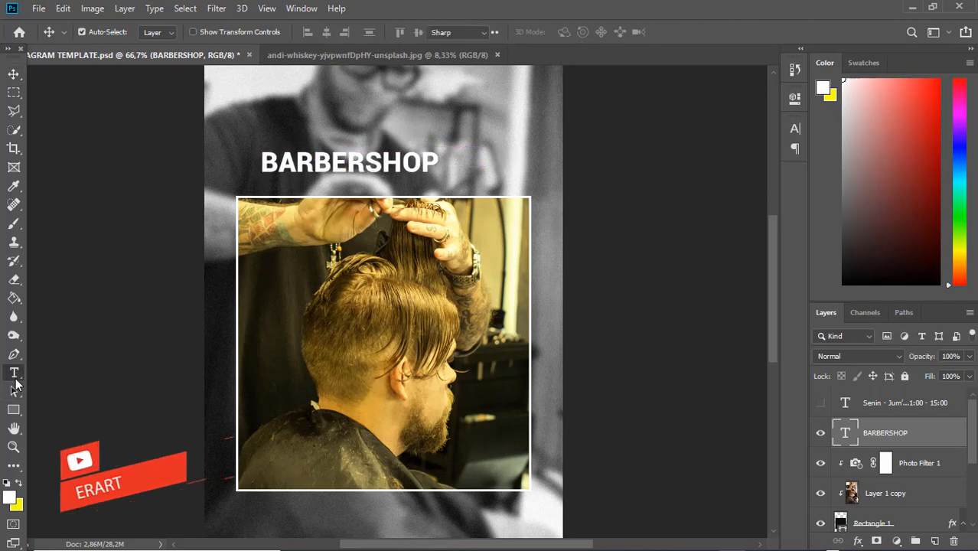
{"action": "left_click", "coordinate": [18, 483]}
{"action": "left_click", "coordinate": [9, 498]}
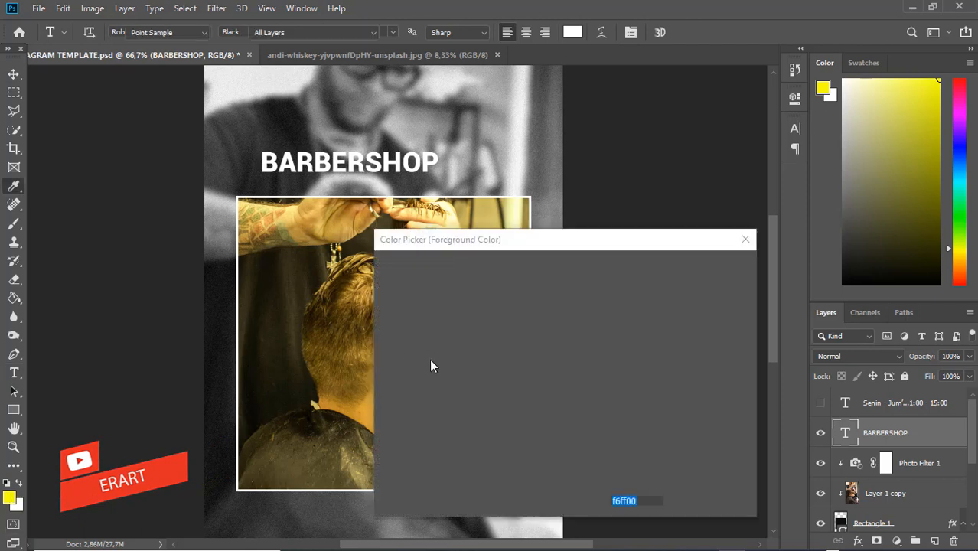
{"action": "left_click", "coordinate": [707, 267]}
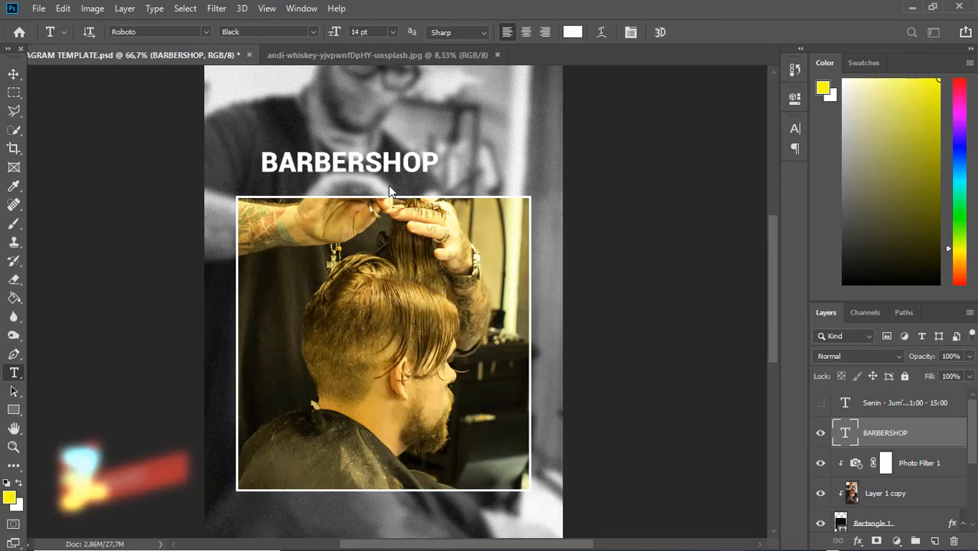
{"action": "left_click", "coordinate": [388, 185]}
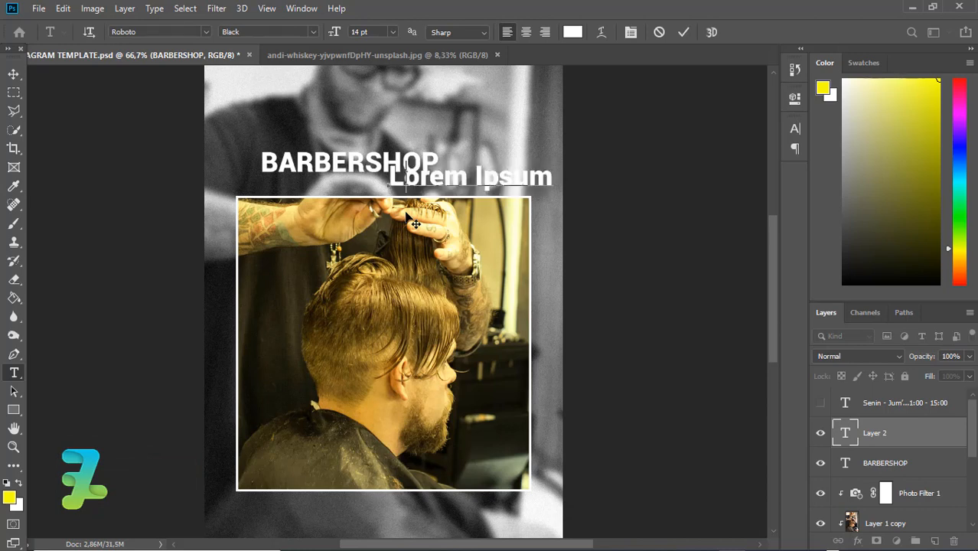
{"action": "type", "text": "Syembs"}
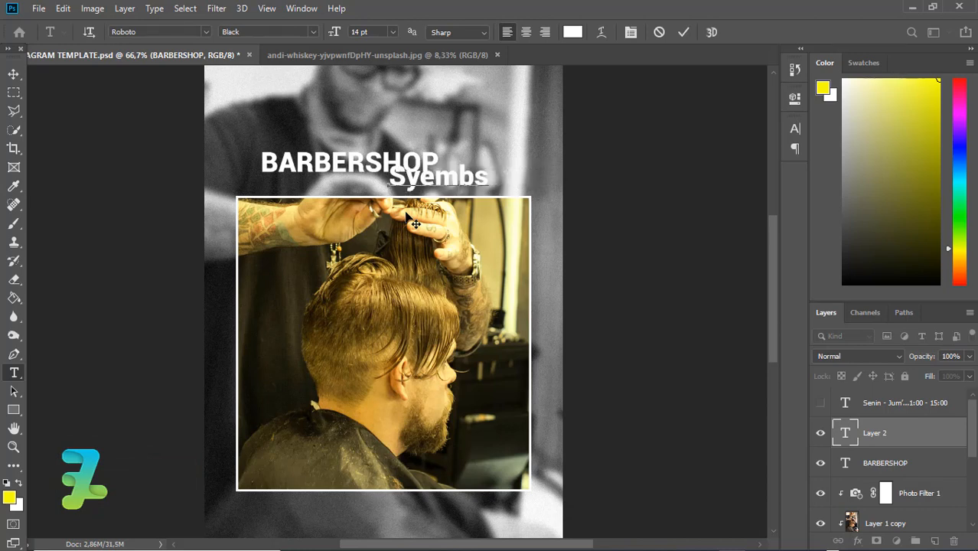
Step: Recolor the Syembs text yellow and add a period at its end
{"action": "key", "text": "ctrl+a"}
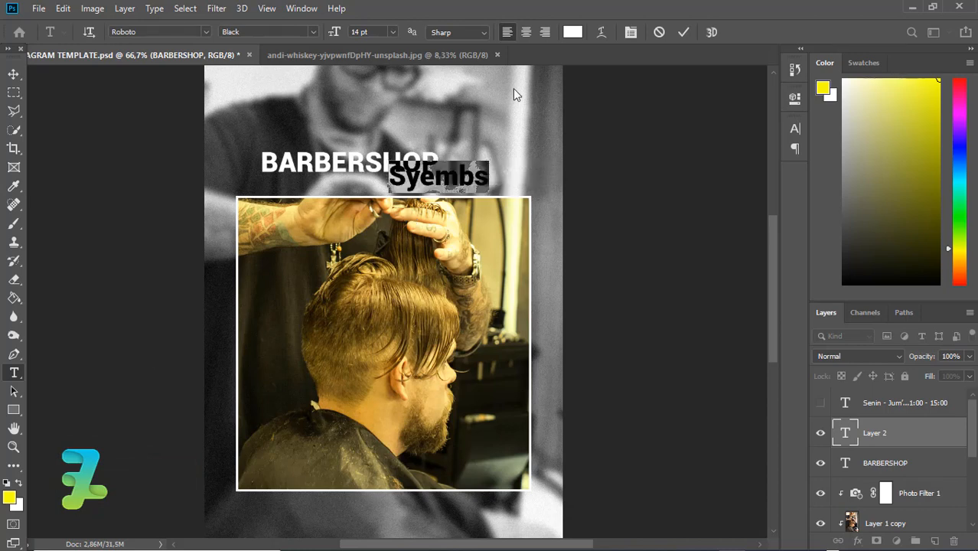
{"action": "left_click", "coordinate": [18, 485]}
{"action": "left_click", "coordinate": [18, 484]}
{"action": "left_click", "coordinate": [486, 184]}
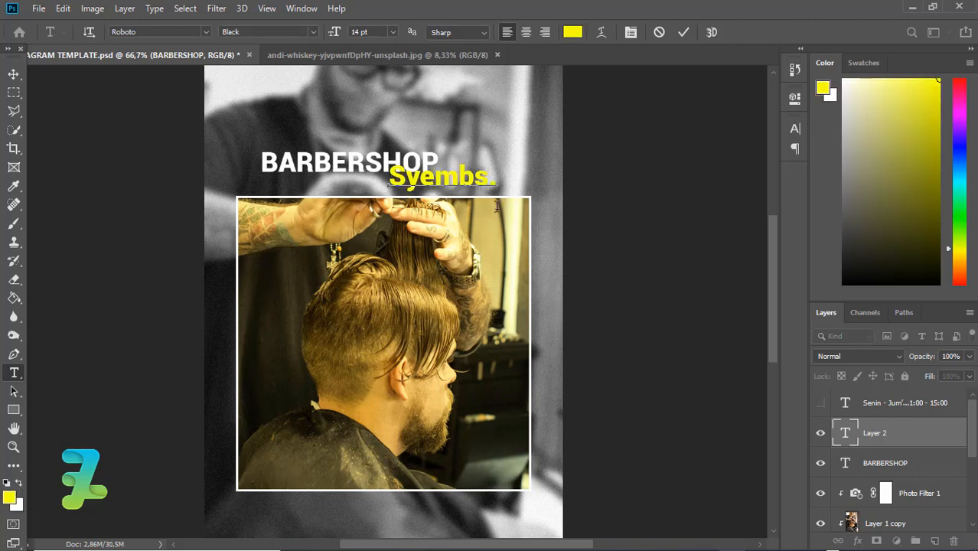
Step: Enlarge the Syembs. text to 18 pt and position it below the end of BARBERSHOP, overlapping the photo frame's upper edge
{"action": "left_click", "coordinate": [14, 73]}
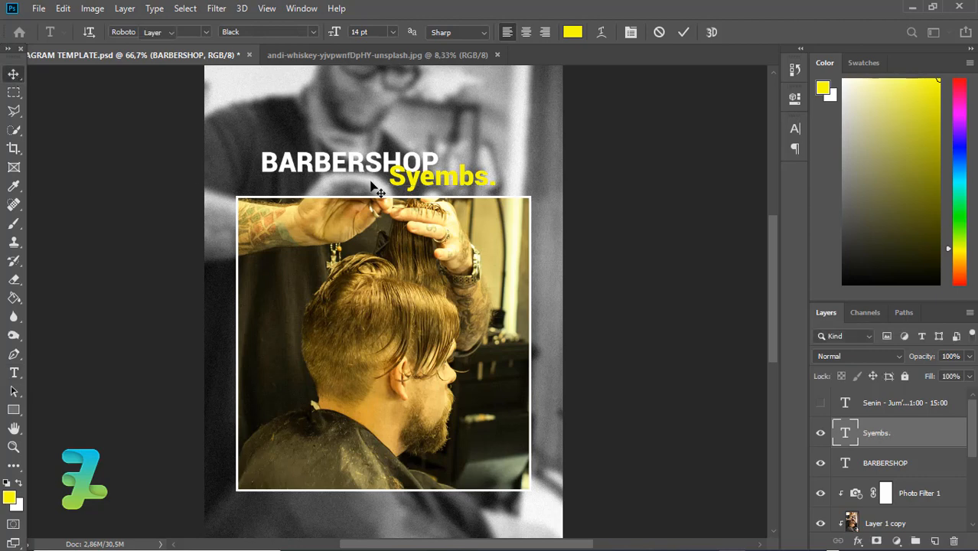
{"action": "left_click_drag", "start_coordinate": [375, 187], "coordinate": [394, 201]}
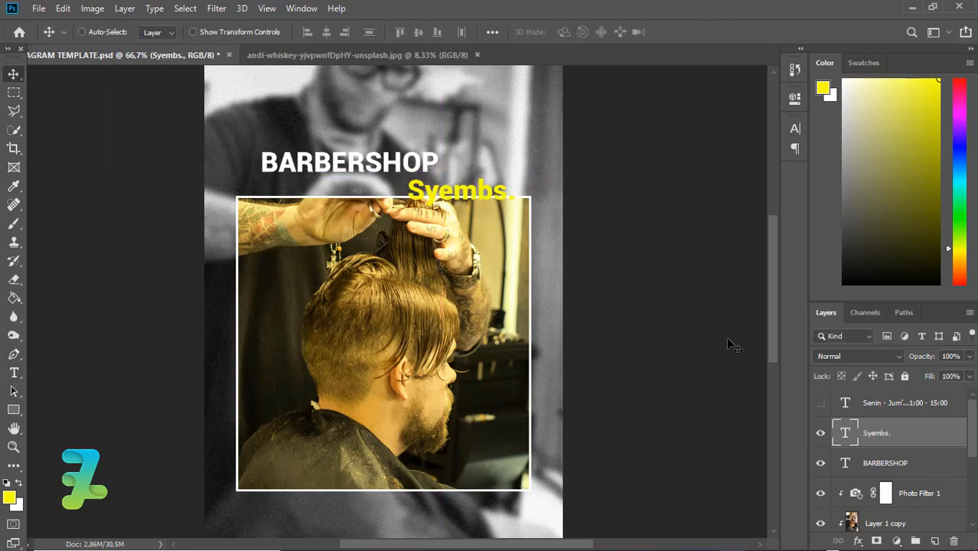
{"action": "double_click", "coordinate": [846, 433]}
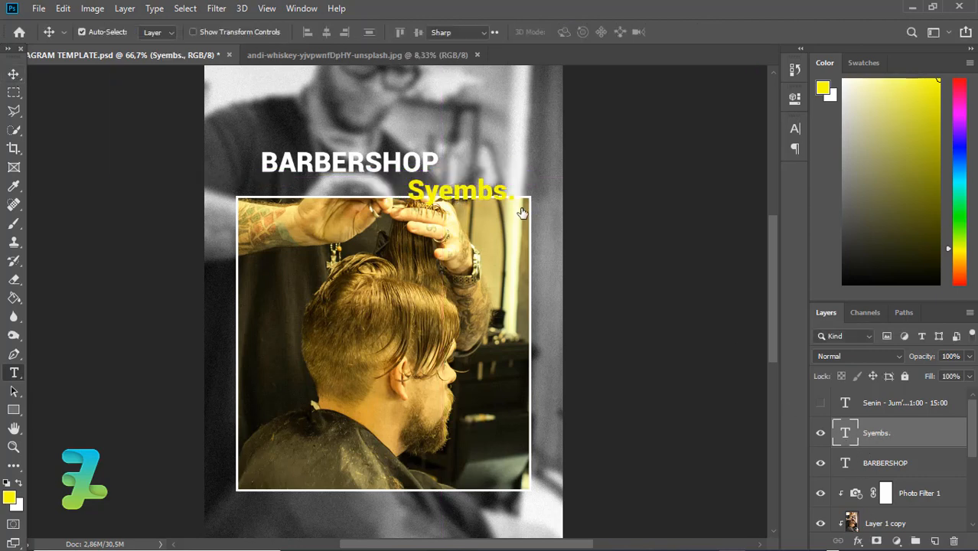
{"action": "left_click", "coordinate": [392, 32]}
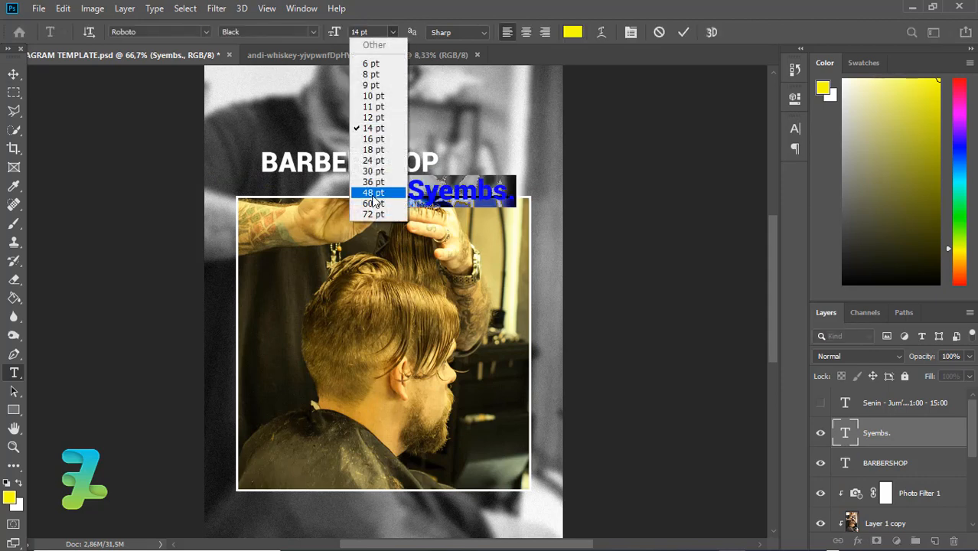
{"action": "left_click", "coordinate": [370, 153]}
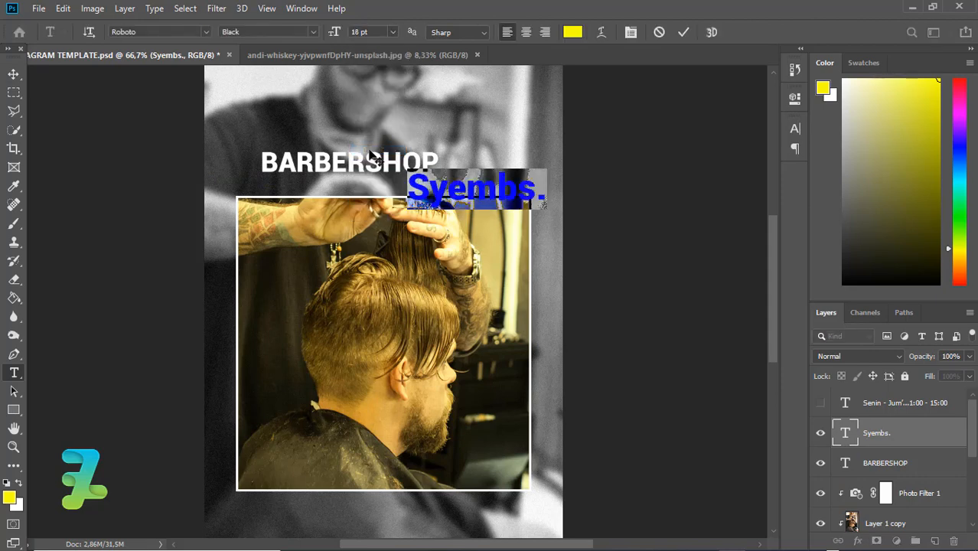
{"action": "left_click", "coordinate": [20, 76]}
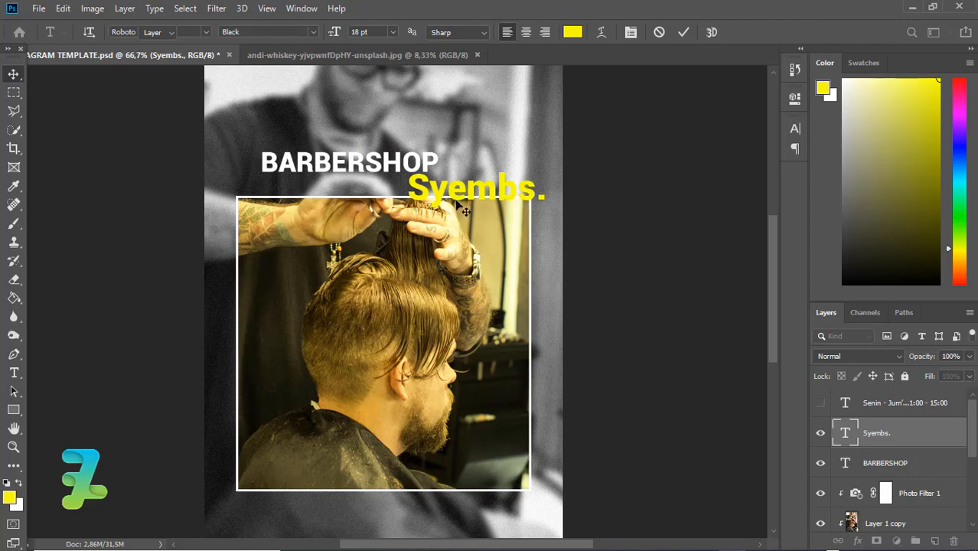
{"action": "mouse_move", "coordinate": [456, 203]}
{"action": "left_mouse_down"}
{"action": "mouse_move", "coordinate": [444, 186]}
{"action": "mouse_move", "coordinate": [443, 200]}
{"action": "left_mouse_up"}
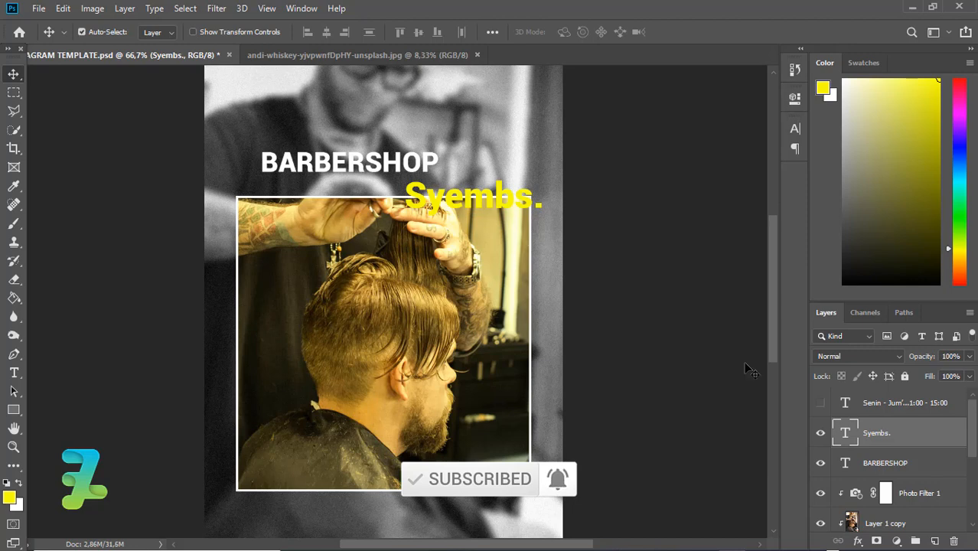
Step: Add an Exposure adjustment layer above Photo Filter 1 and clip it to the framed photo
{"action": "left_click", "coordinate": [885, 493]}
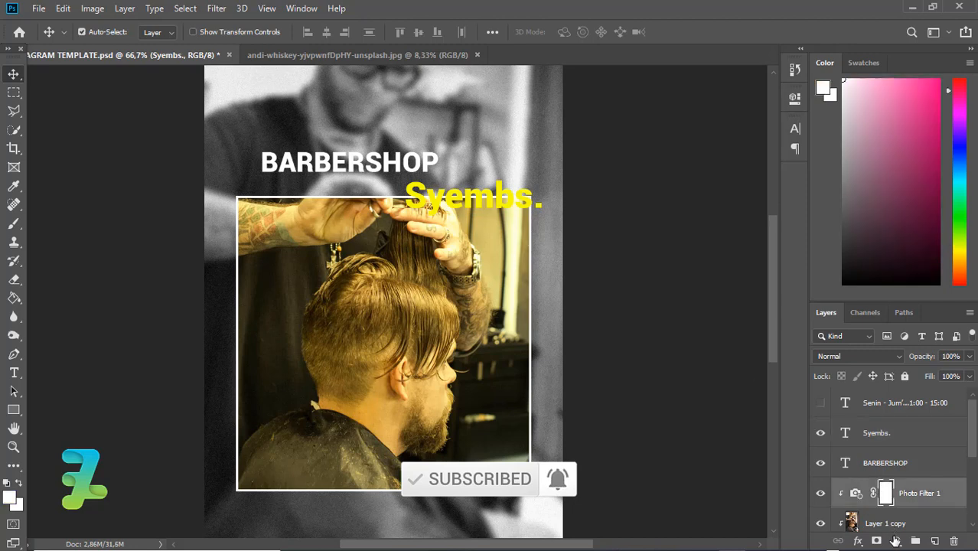
{"action": "left_click", "coordinate": [896, 540]}
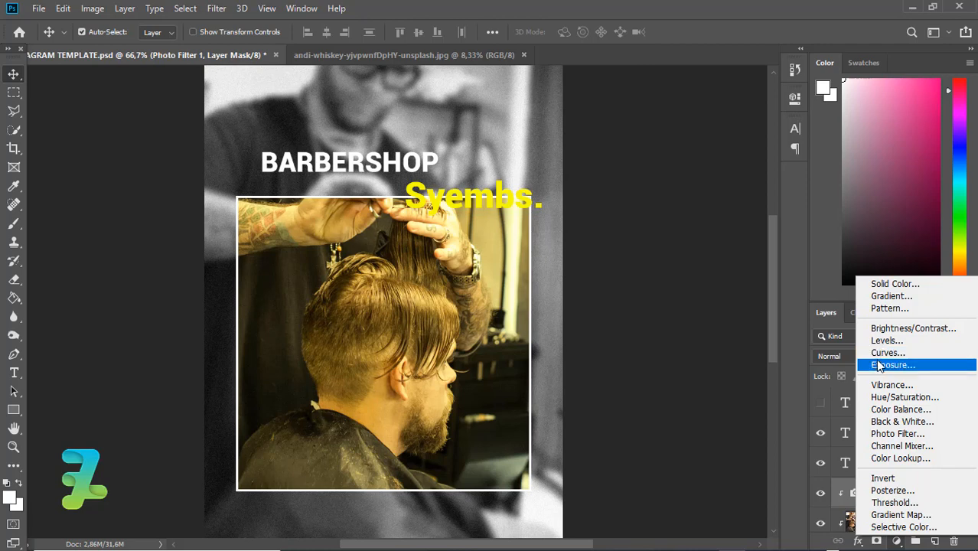
{"action": "left_click", "coordinate": [882, 365]}
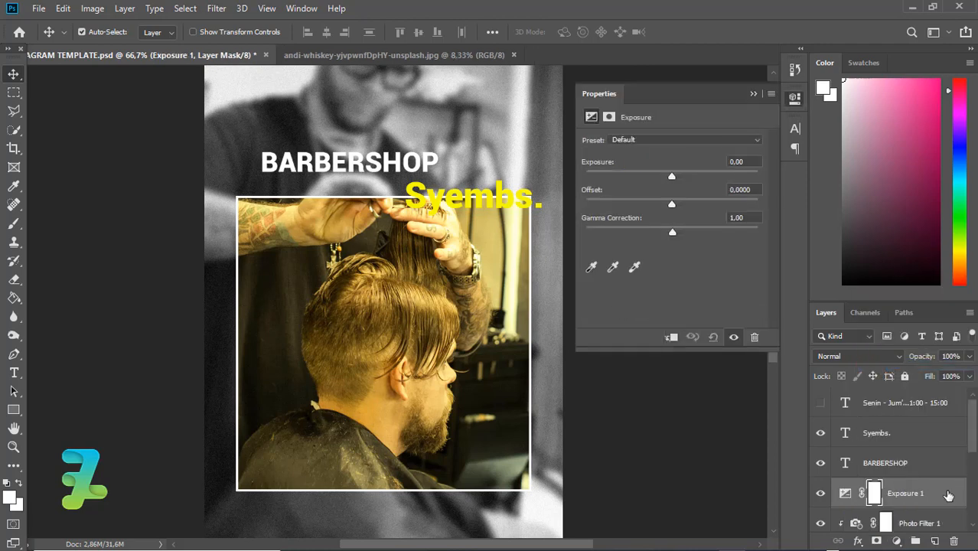
{"action": "right_click", "coordinate": [826, 493]}
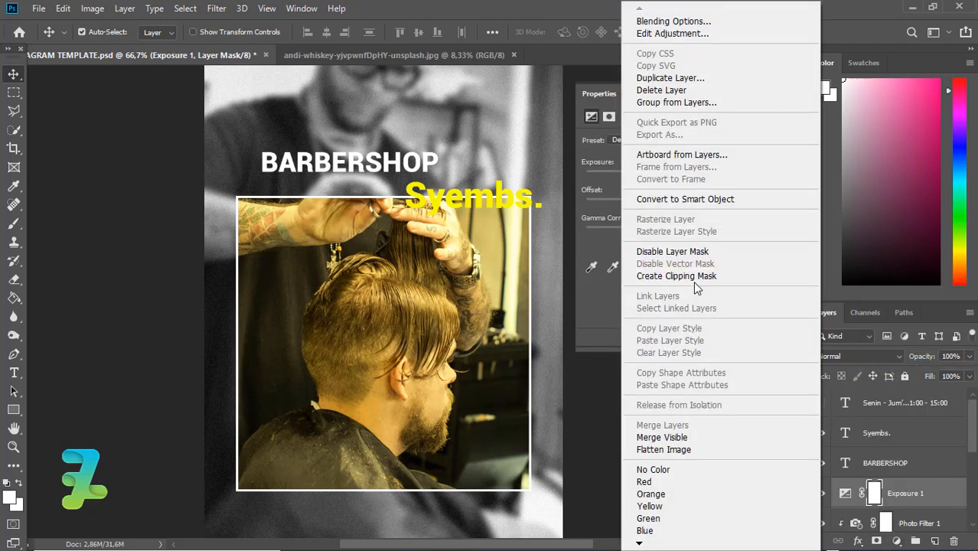
{"action": "left_click", "coordinate": [692, 277]}
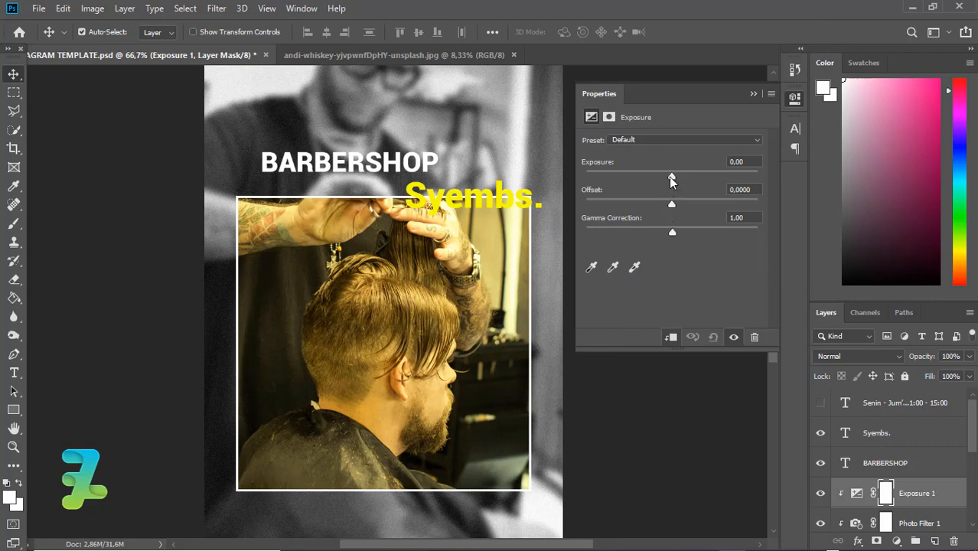
Step: Darken the framed photo with exposure -0.39, offset -0.0208 and gamma correction 0.85
{"action": "mouse_move", "coordinate": [668, 177]}
{"action": "left_mouse_down"}
{"action": "mouse_move", "coordinate": [608, 177]}
{"action": "mouse_move", "coordinate": [660, 181]}
{"action": "left_mouse_up"}
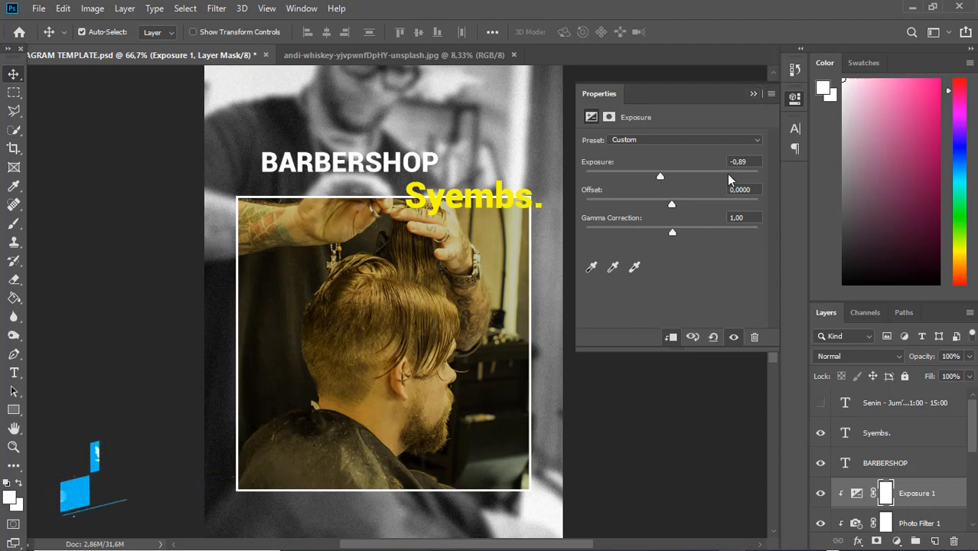
{"action": "left_click_drag", "start_coordinate": [673, 233], "coordinate": [669, 185]}
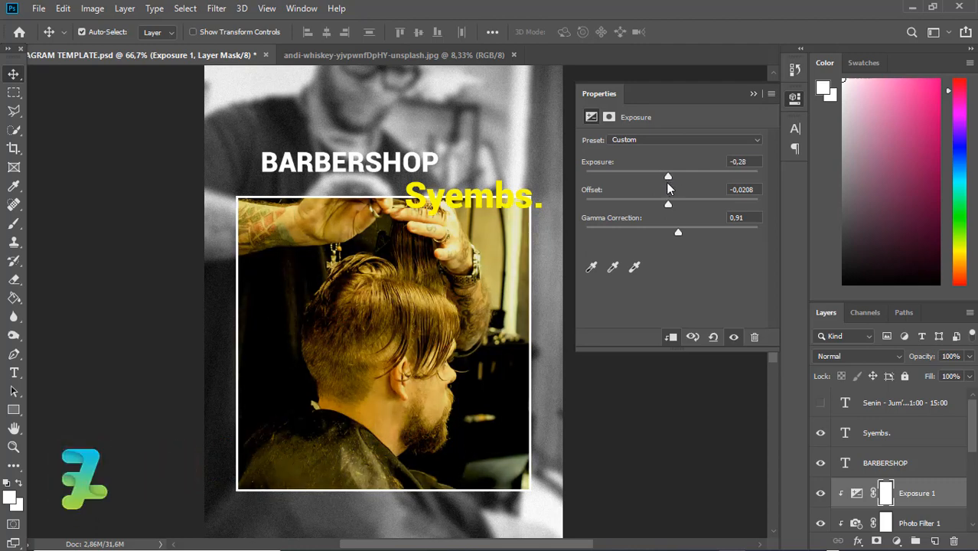
{"action": "left_click_drag", "start_coordinate": [678, 231], "coordinate": [683, 233]}
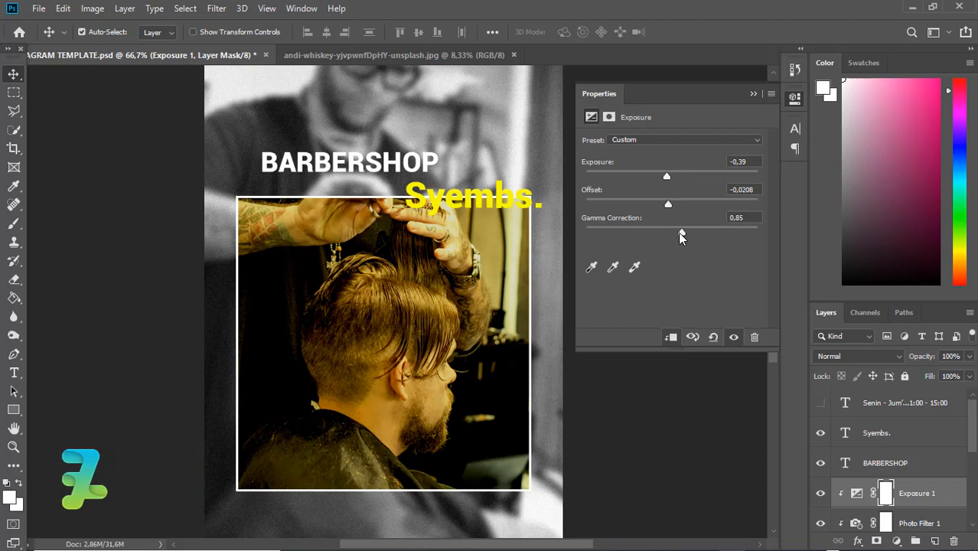
{"action": "left_click", "coordinate": [754, 92]}
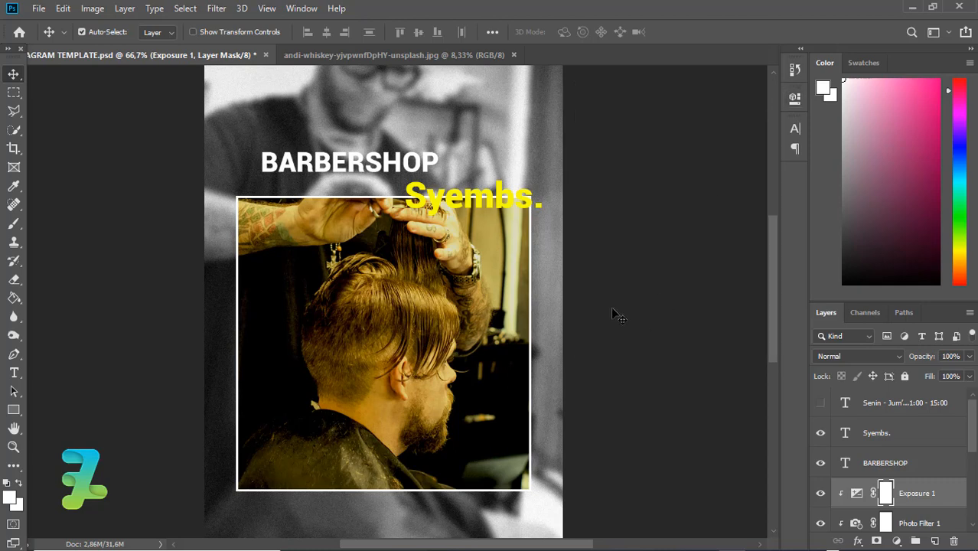
Step: Replace the BARBERSHOP title text with "Barbershop" in mixed case
{"action": "double_click", "coordinate": [845, 463]}
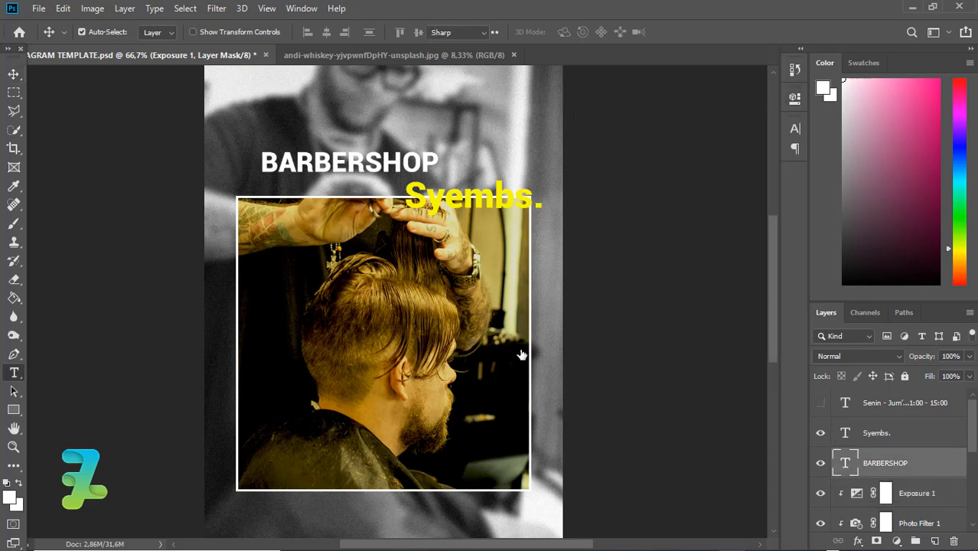
{"action": "type", "text": "b"}
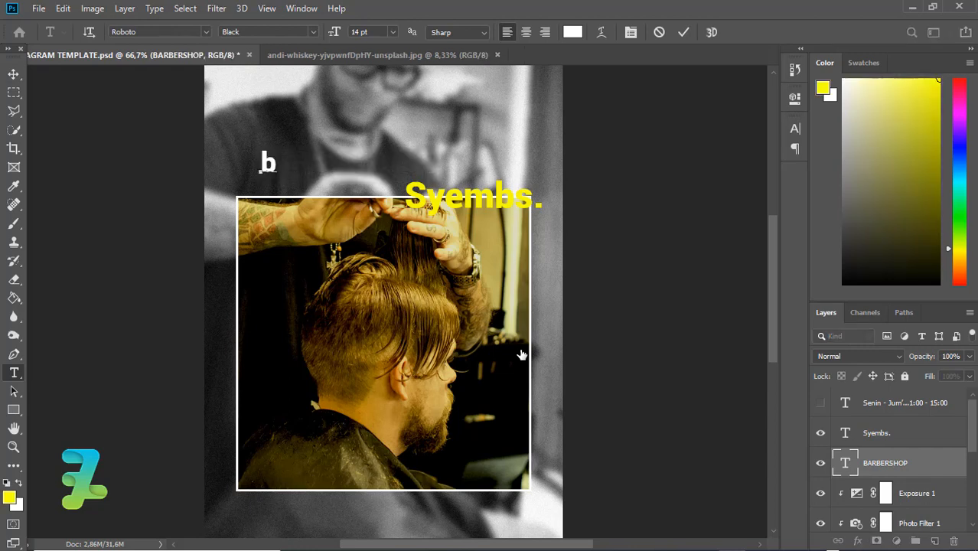
{"action": "key", "text": "BackSpace"}
{"action": "type", "text": "Ba"}
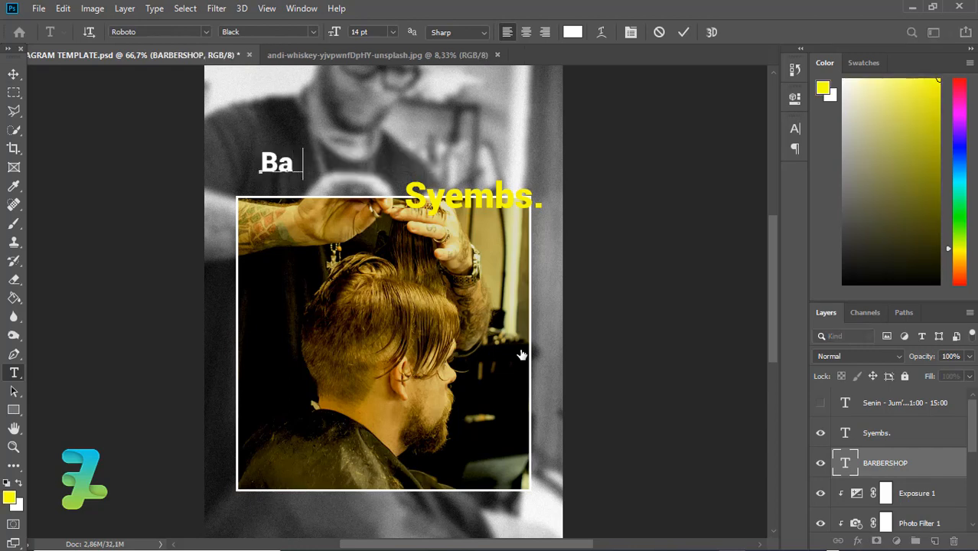
{"action": "type", "text": "rbershop"}
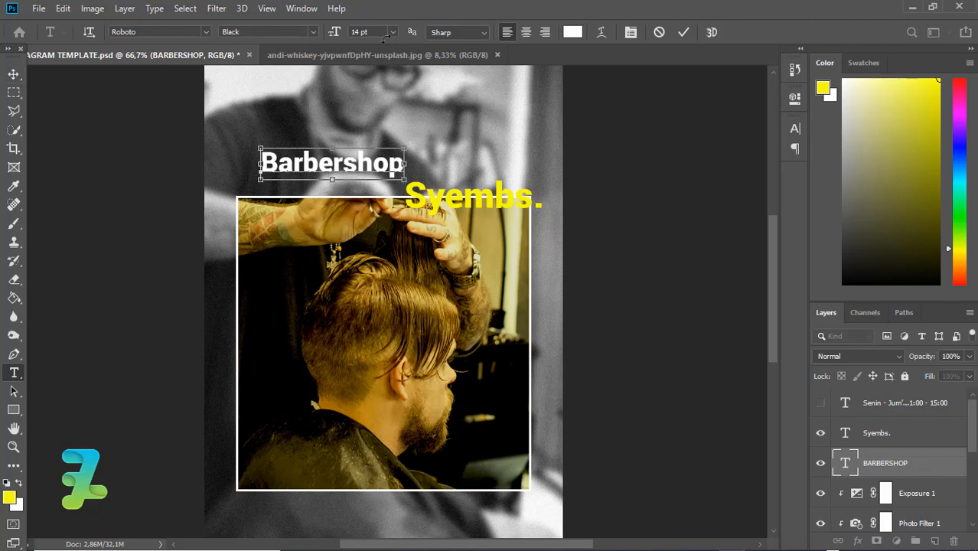
Step: Set the Barbershop text to 18 pt and adjust its position above the photo frame
{"action": "key", "text": "ctrl+a"}
{"action": "left_click", "coordinate": [392, 32]}
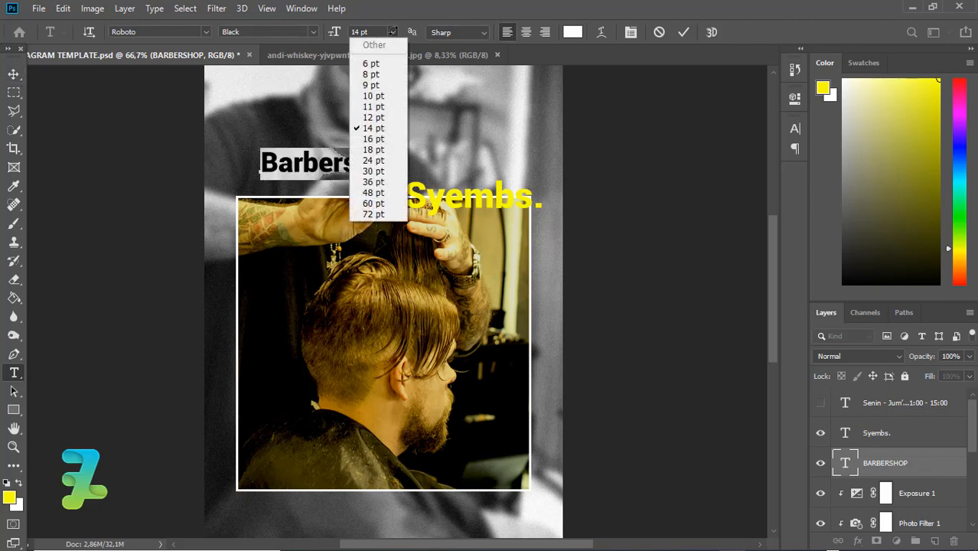
{"action": "left_click", "coordinate": [366, 150]}
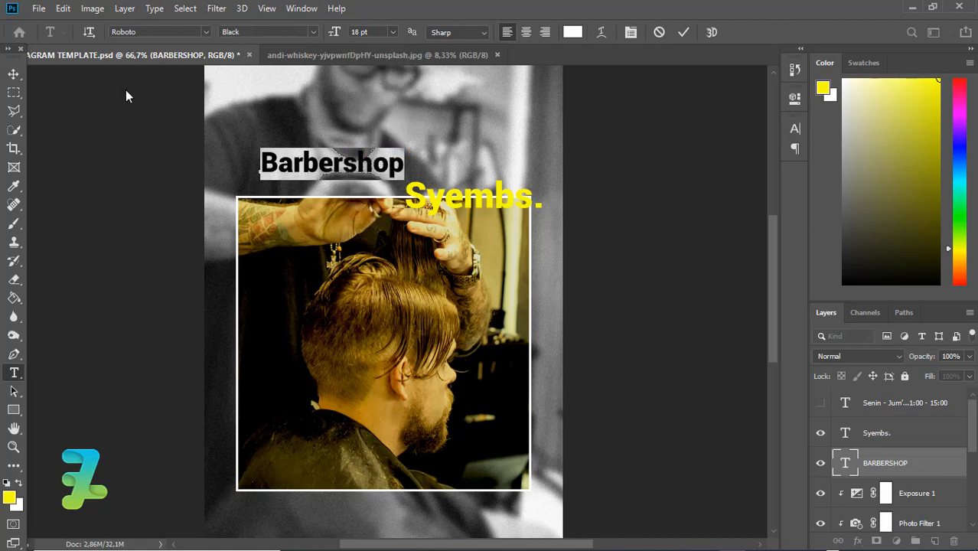
{"action": "left_click", "coordinate": [14, 73]}
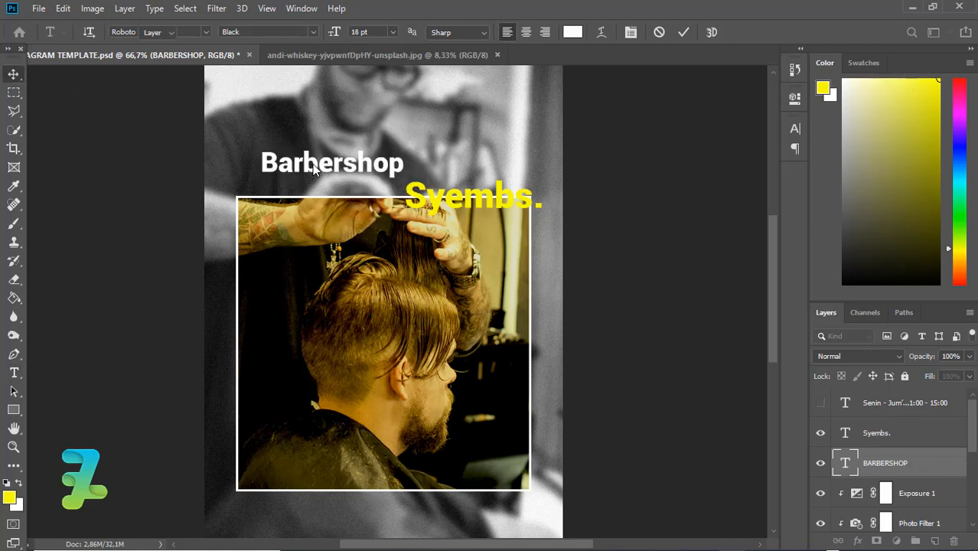
{"action": "left_click_drag", "start_coordinate": [312, 165], "coordinate": [313, 170]}
Step: Draw a yellow rectangle about 196 by 48 px near the lower left of the poster, below the photo frame
{"action": "left_click_drag", "start_coordinate": [769, 282], "coordinate": [776, 364]}
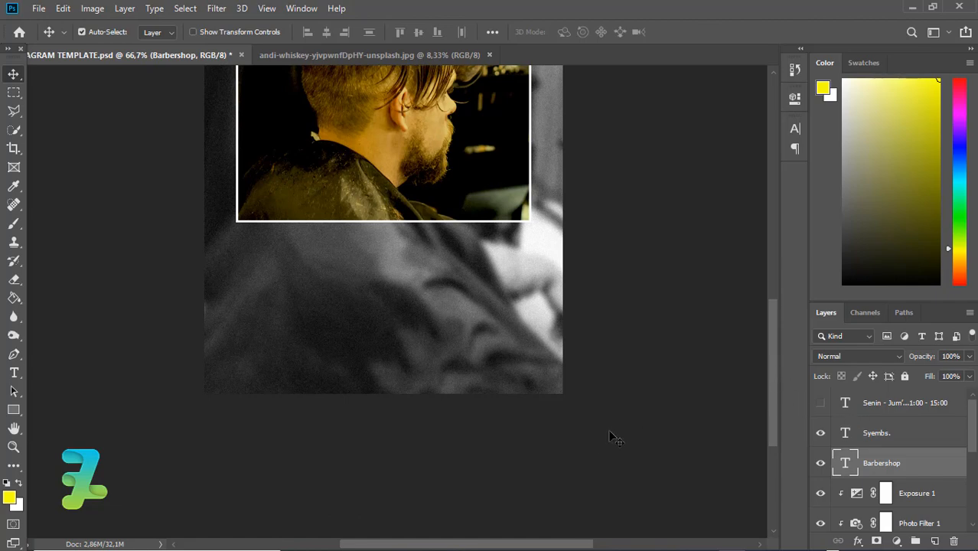
{"action": "left_click", "coordinate": [14, 410]}
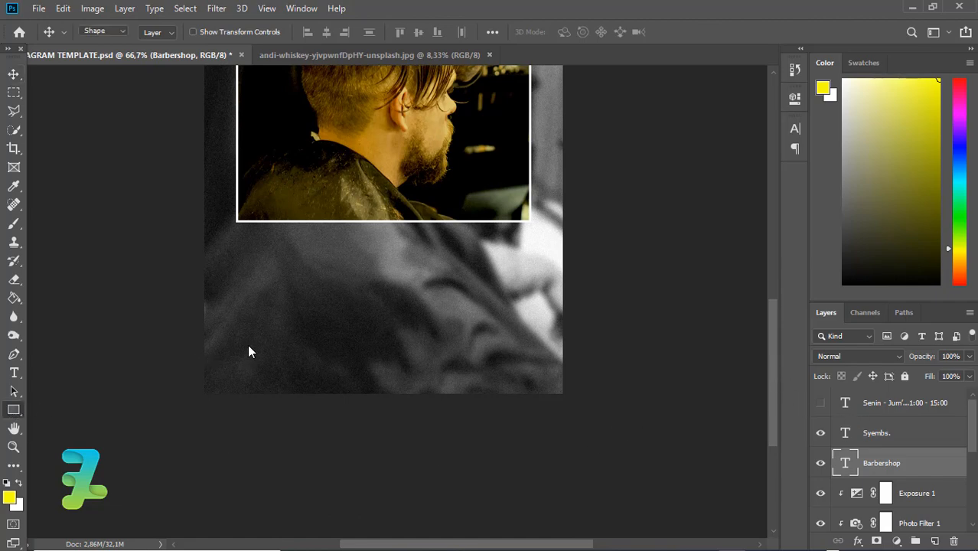
{"action": "left_click_drag", "start_coordinate": [240, 340], "coordinate": [333, 362]}
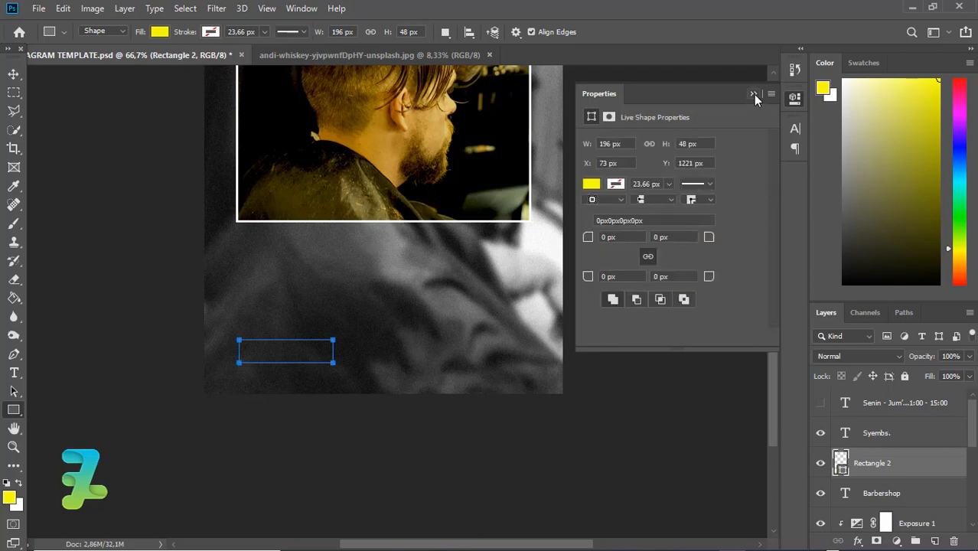
{"action": "left_click", "coordinate": [754, 94]}
{"action": "left_click", "coordinate": [13, 75]}
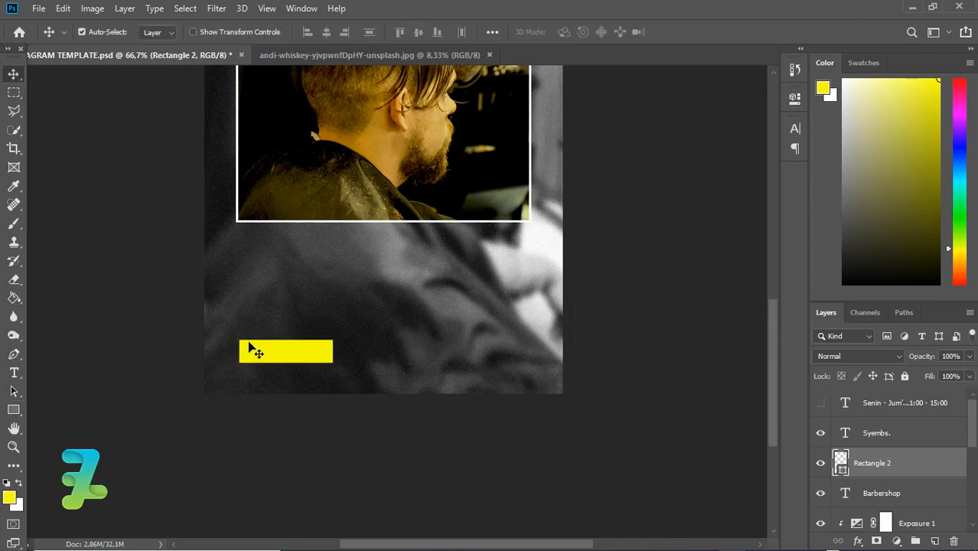
Step: Show the hidden opening-hours text and arrange it beside the yellow rectangle just below the photo frame
{"action": "left_click", "coordinate": [820, 403]}
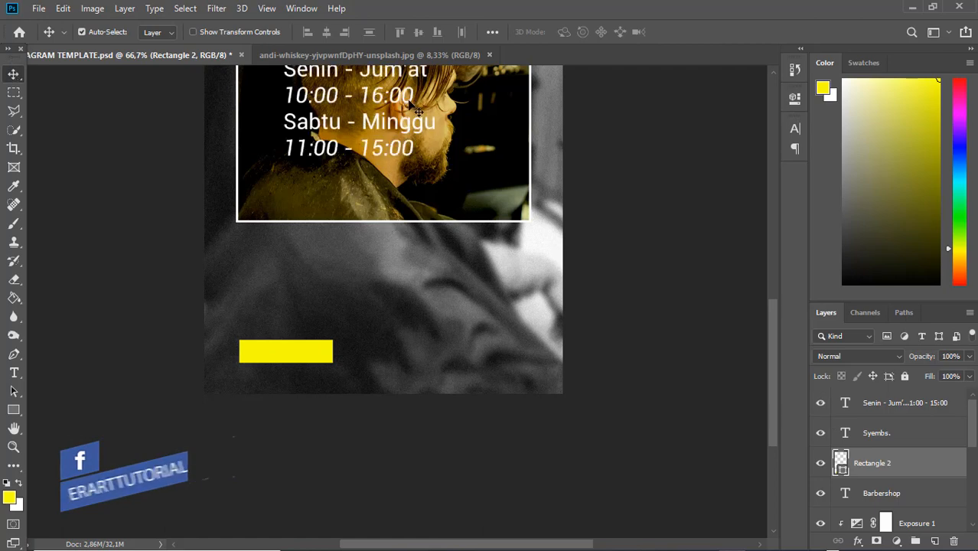
{"action": "mouse_move", "coordinate": [349, 97]}
{"action": "left_mouse_down"}
{"action": "mouse_move", "coordinate": [349, 127]}
{"action": "mouse_move", "coordinate": [345, 101]}
{"action": "left_mouse_up"}
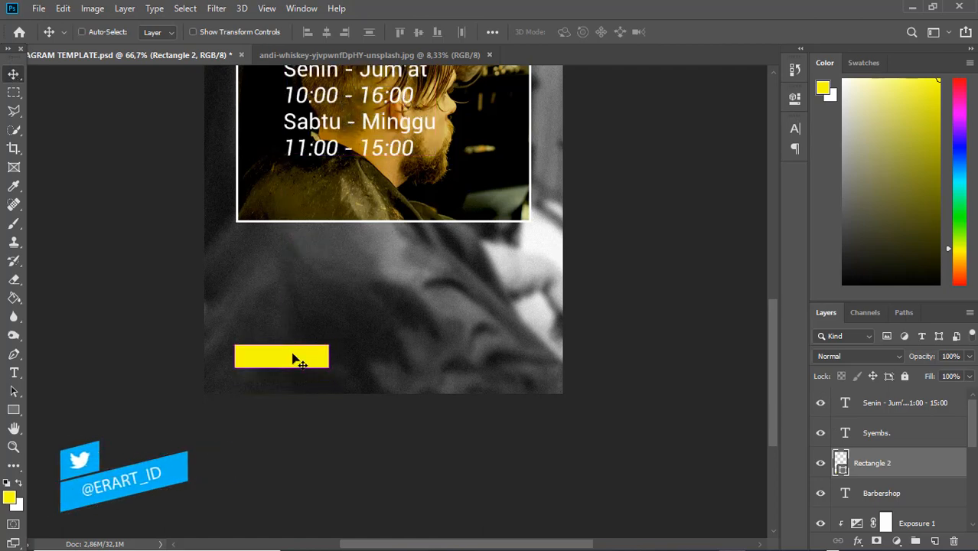
{"action": "left_click_drag", "start_coordinate": [294, 356], "coordinate": [296, 260]}
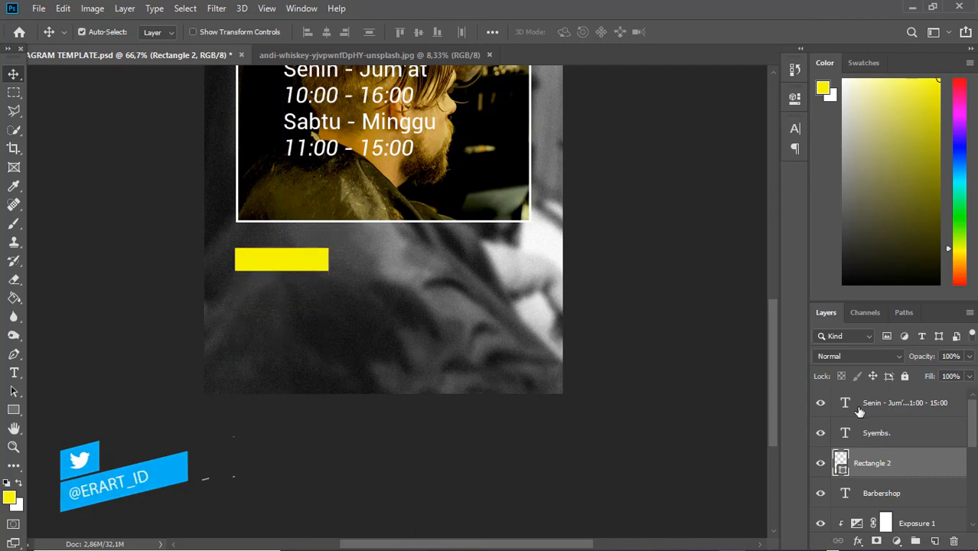
{"action": "left_click", "coordinate": [389, 128], "text": "ctrl"}
{"action": "left_click_drag", "start_coordinate": [391, 128], "coordinate": [450, 310]}
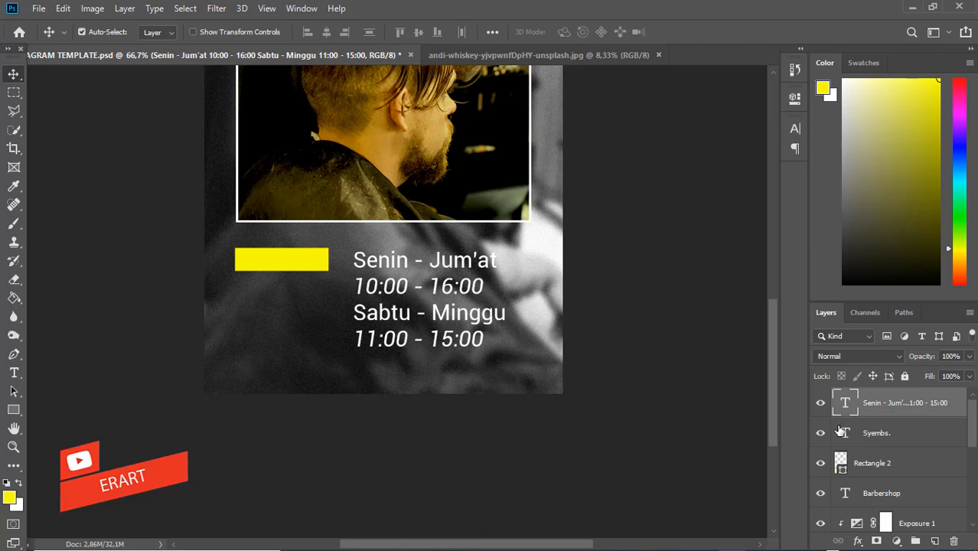
{"action": "left_click", "coordinate": [840, 462]}
{"action": "key", "text": "ctrl+t"}
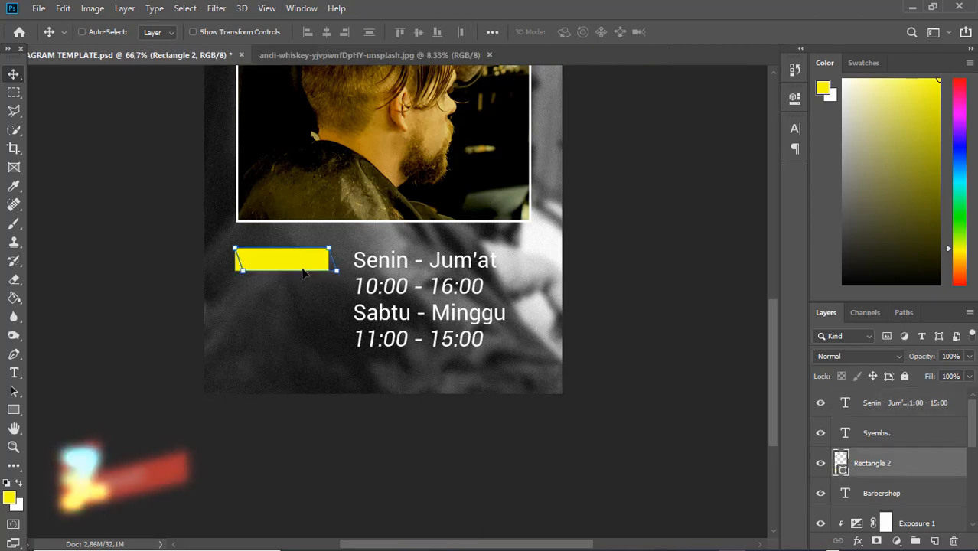
{"action": "left_click_drag", "start_coordinate": [296, 271], "coordinate": [303, 274]}
{"action": "left_click", "coordinate": [513, 223]}
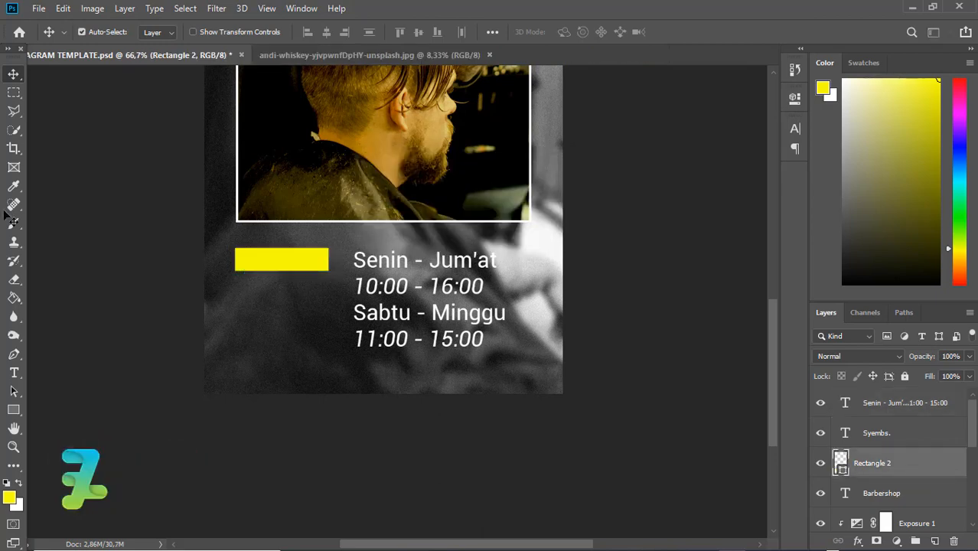
Step: Nudge the yellow rectangle so its left edge lines up with the left edge of the photo frame
{"action": "left_click", "coordinate": [254, 259]}
{"action": "left_click_drag", "start_coordinate": [259, 261], "coordinate": [259, 260]}
{"action": "key", "text": "ctrl+j"}
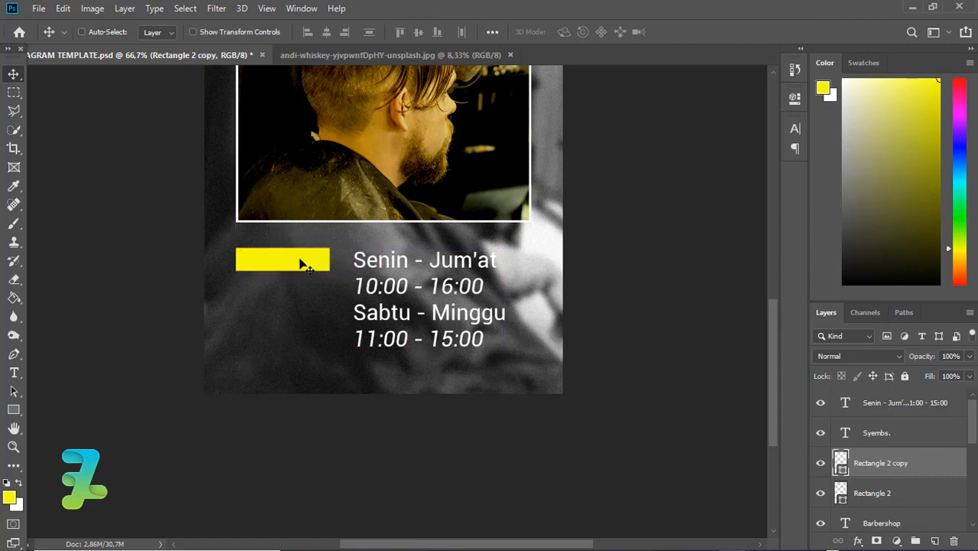
{"action": "left_click_drag", "start_coordinate": [300, 257], "coordinate": [281, 345]}
{"action": "key", "text": "ctrl+t"}
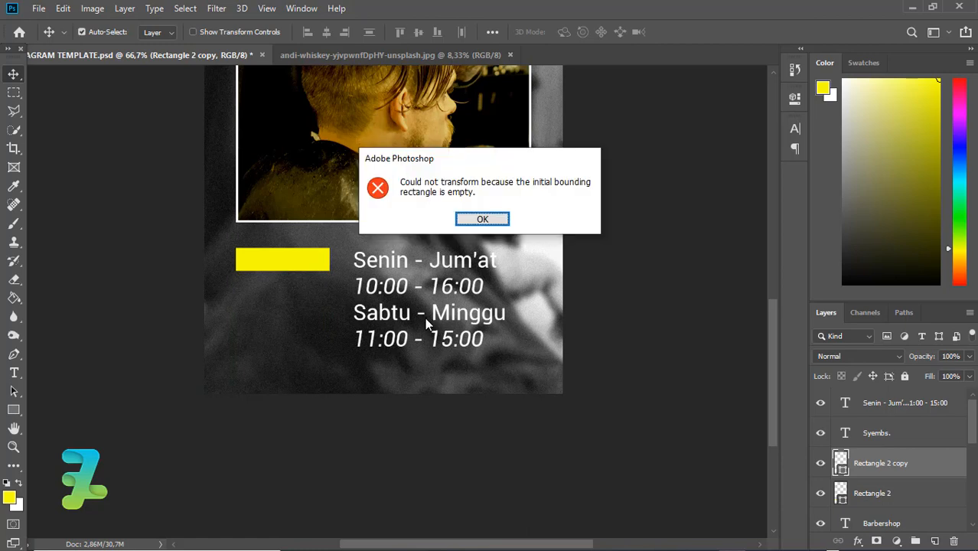
{"action": "left_click", "coordinate": [473, 221]}
{"action": "key", "text": "ctrl+t"}
{"action": "left_click", "coordinate": [479, 220]}
{"action": "key", "text": "Delete"}
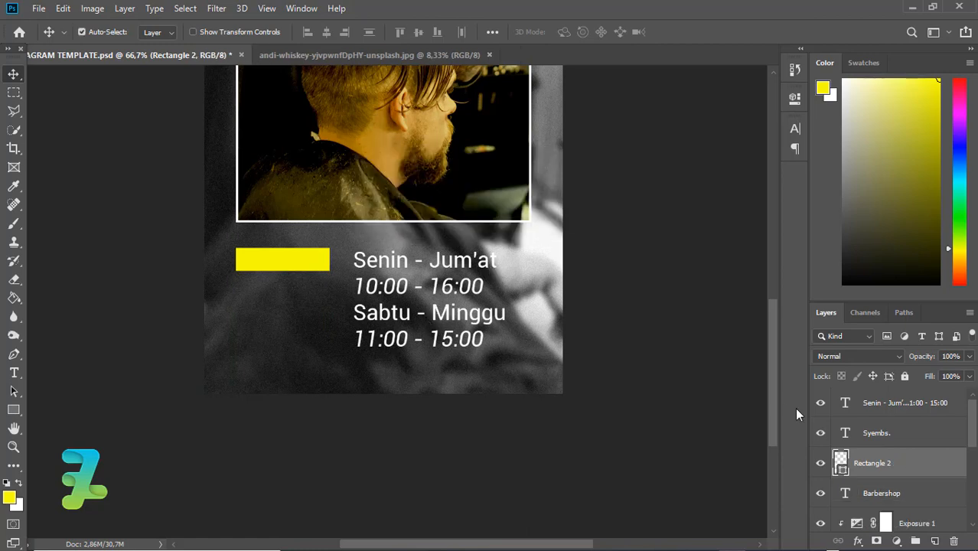
Step: Duplicate the yellow rectangle and place the copy straight below it, level with the "Sabtu - Minggu" line
{"action": "key", "text": "ctrl+j"}
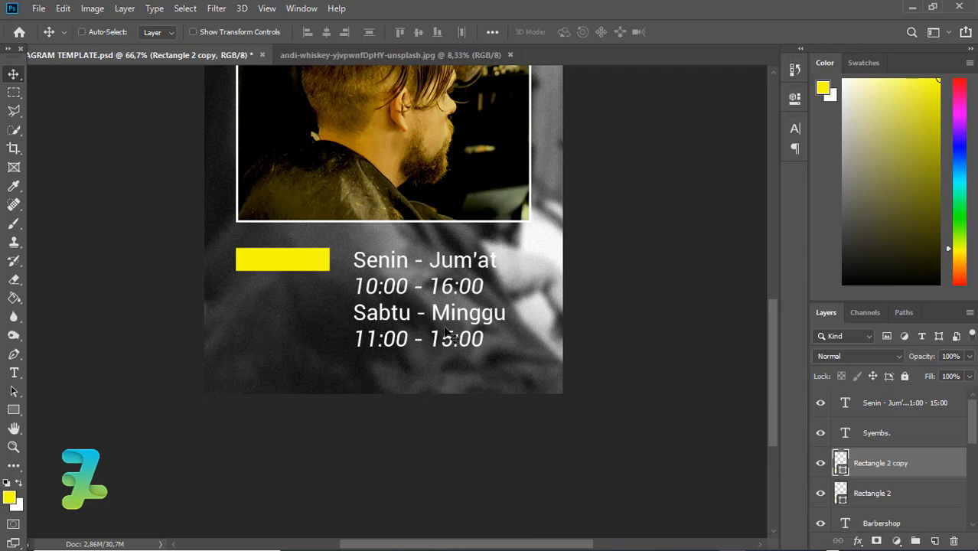
{"action": "left_click_drag", "start_coordinate": [312, 279], "coordinate": [308, 318]}
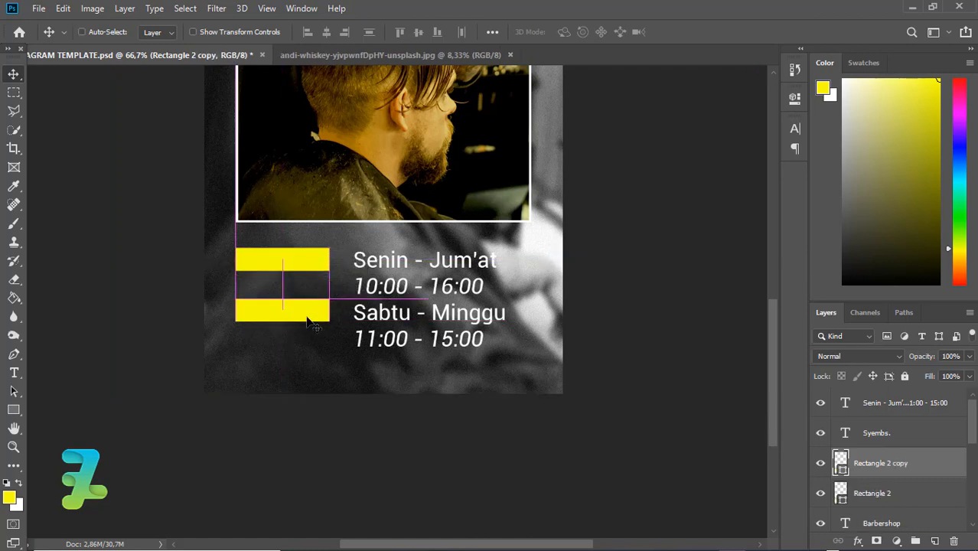
{"action": "key", "text": "ctrl+Down"}
{"action": "key", "text": "ctrl+Down"}
{"action": "key", "text": "ctrl+Down"}
{"action": "key", "text": "ctrl+Down"}
{"action": "key", "text": "Down"}
{"action": "key", "text": "Down"}
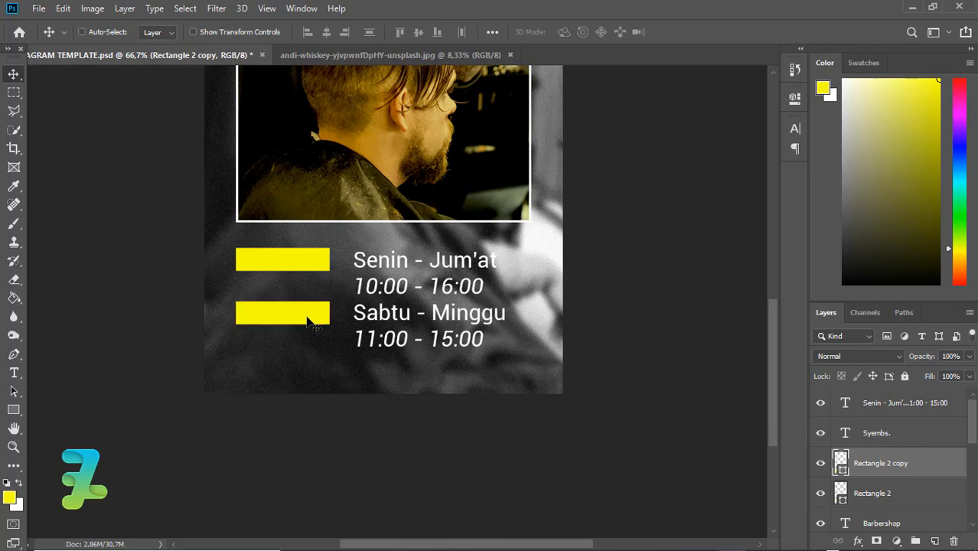
Step: Examine the overall poster layout with both yellow bars beside the opening hours
{"action": "key", "text": "ctrl+minus"}
{"action": "key", "text": "ctrl+minus"}
{"action": "key", "text": "ctrl+minus"}
{"action": "key", "text": "ctrl+plus"}
{"action": "key", "text": "ctrl+plus"}
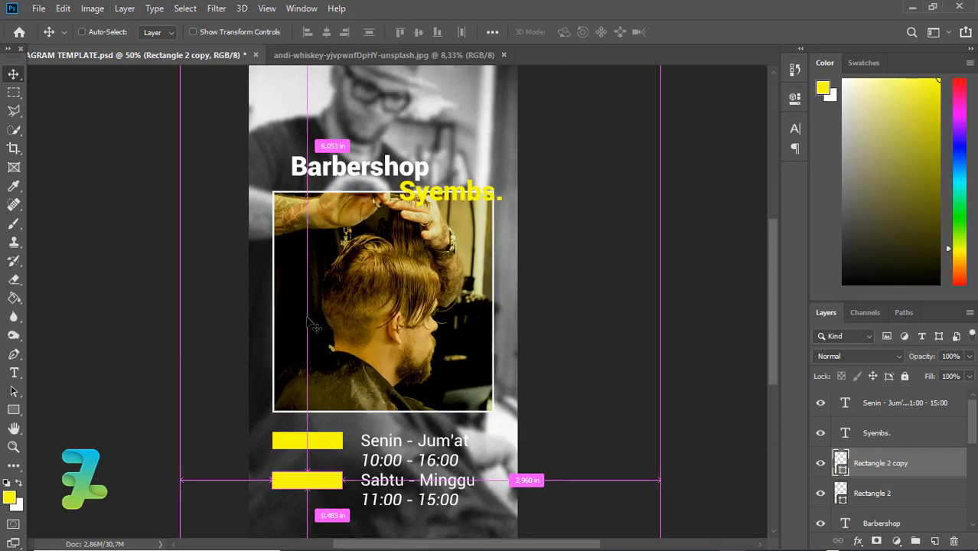
{"action": "key", "text": "ctrl+minus"}
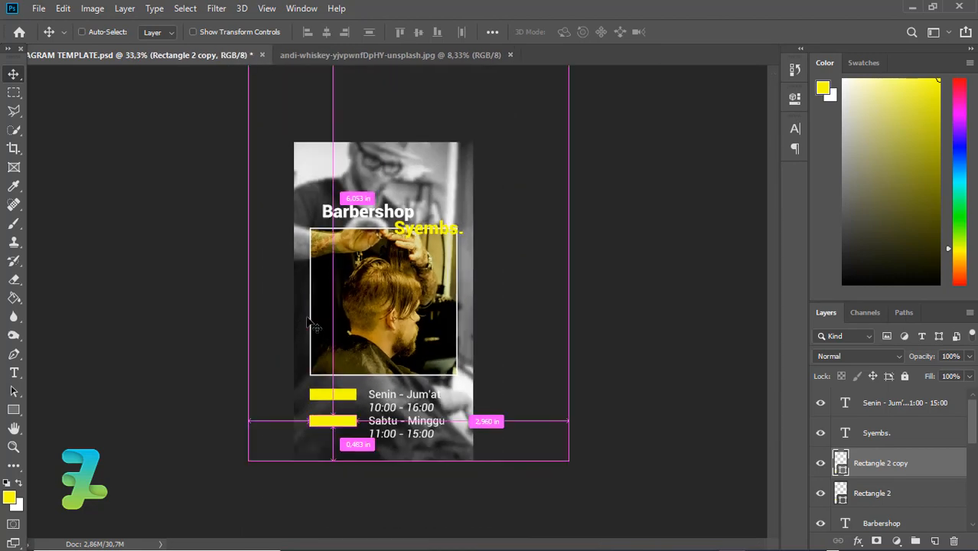
{"action": "key", "text": "ctrl+plus"}
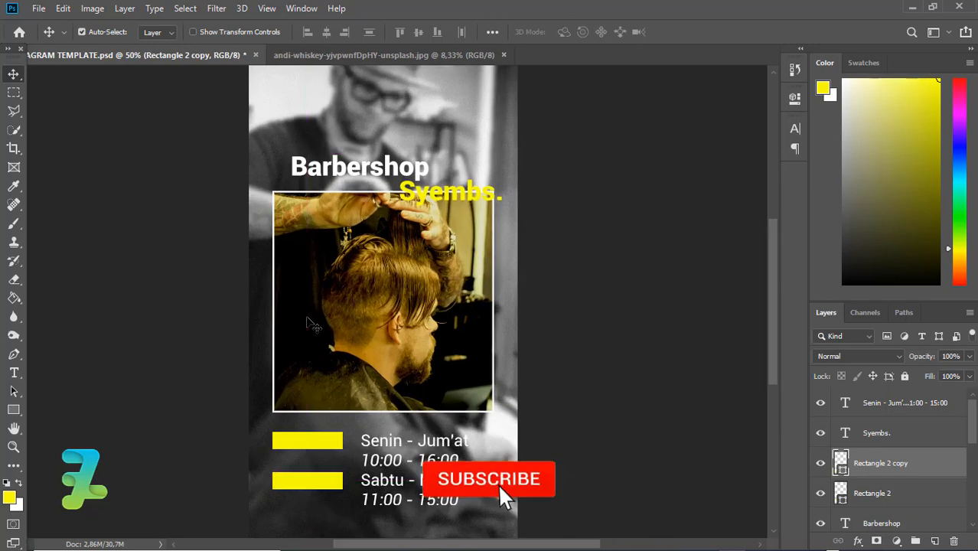
{"action": "mouse_move", "coordinate": [773, 349]}
{"action": "left_mouse_down"}
{"action": "mouse_move", "coordinate": [776, 379]}
{"action": "mouse_move", "coordinate": [771, 339]}
{"action": "left_mouse_up"}
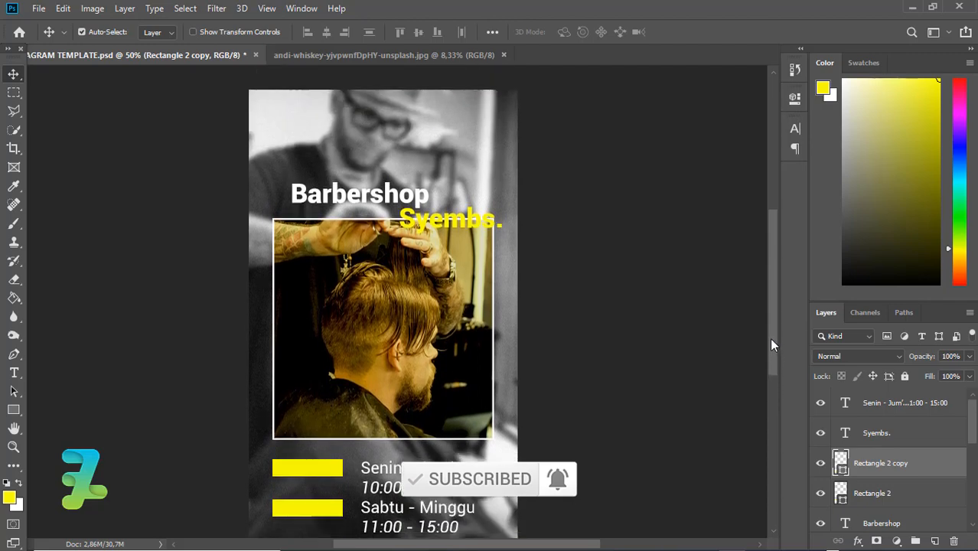
Step: Start a new text line near the upper left of the poster in Roboto Regular at 6 pt
{"action": "left_click", "coordinate": [14, 373]}
{"action": "left_click_drag", "start_coordinate": [771, 305], "coordinate": [767, 269]}
{"action": "left_click", "coordinate": [281, 202]}
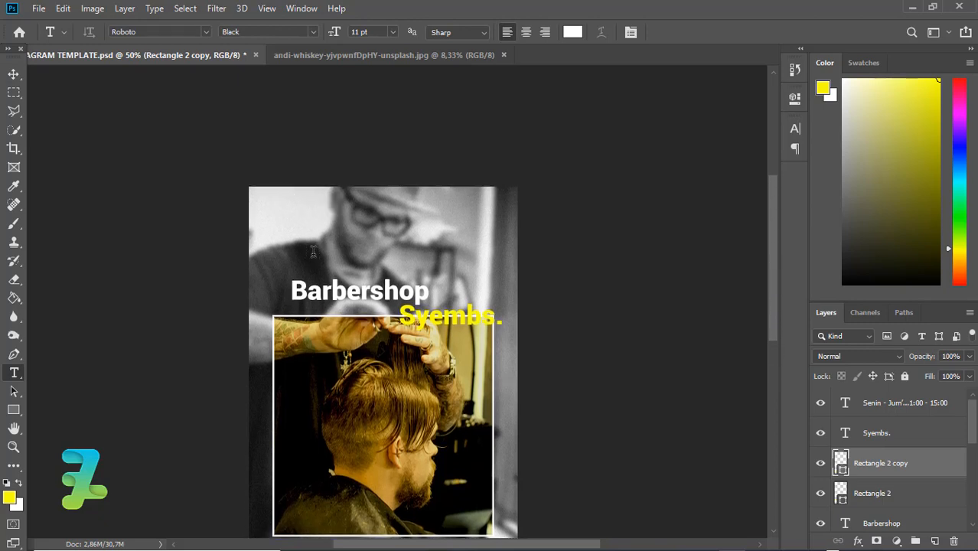
{"action": "left_click", "coordinate": [391, 33]}
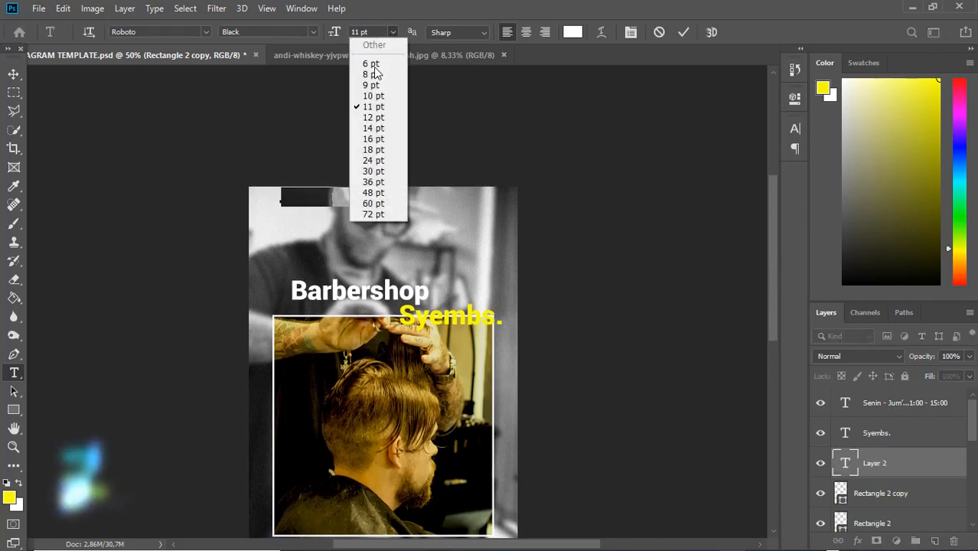
{"action": "left_click", "coordinate": [373, 67]}
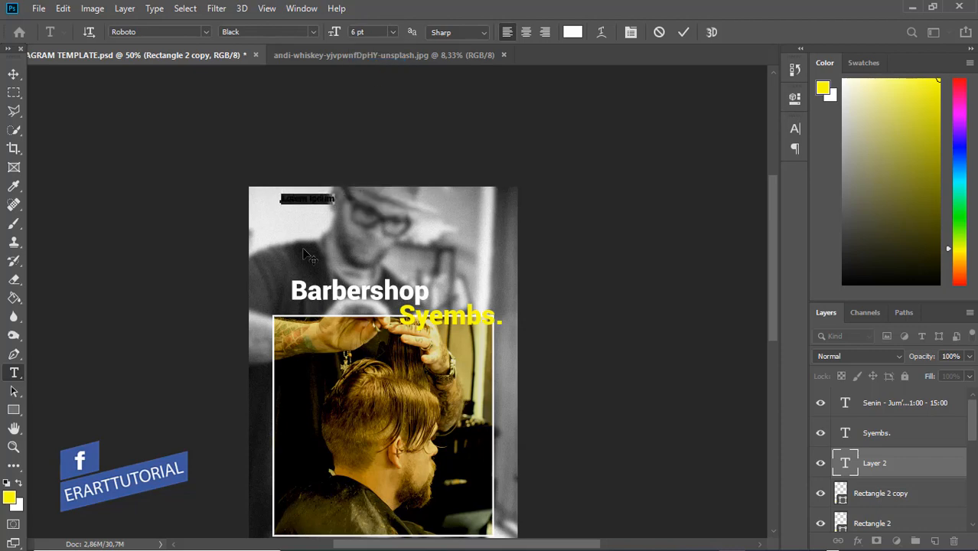
{"action": "key", "text": "ctrl+plus"}
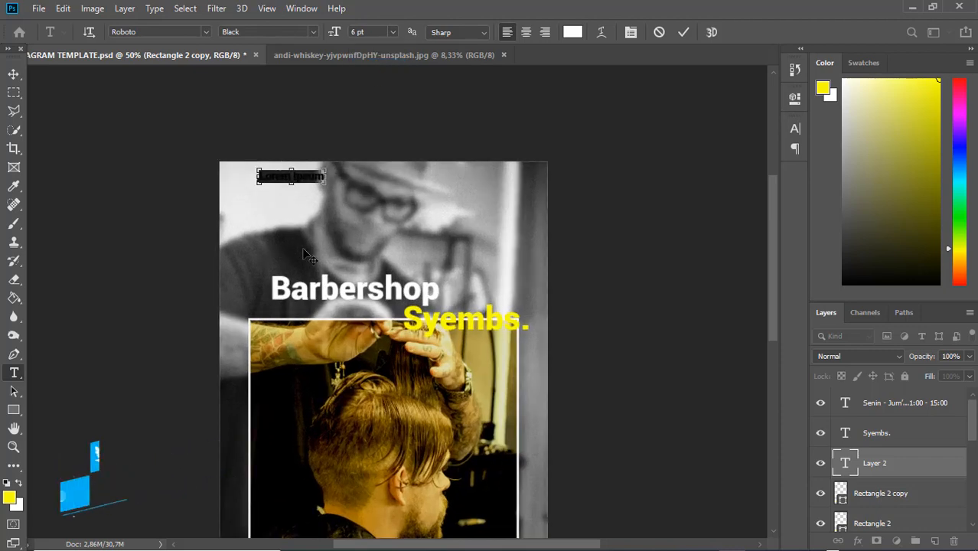
{"action": "key", "text": "ctrl+plus"}
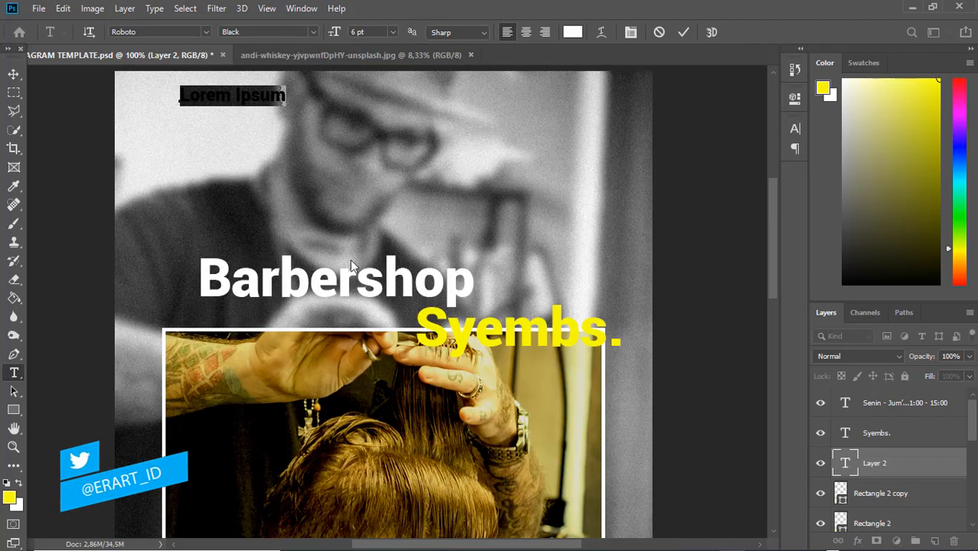
{"action": "left_click", "coordinate": [312, 31]}
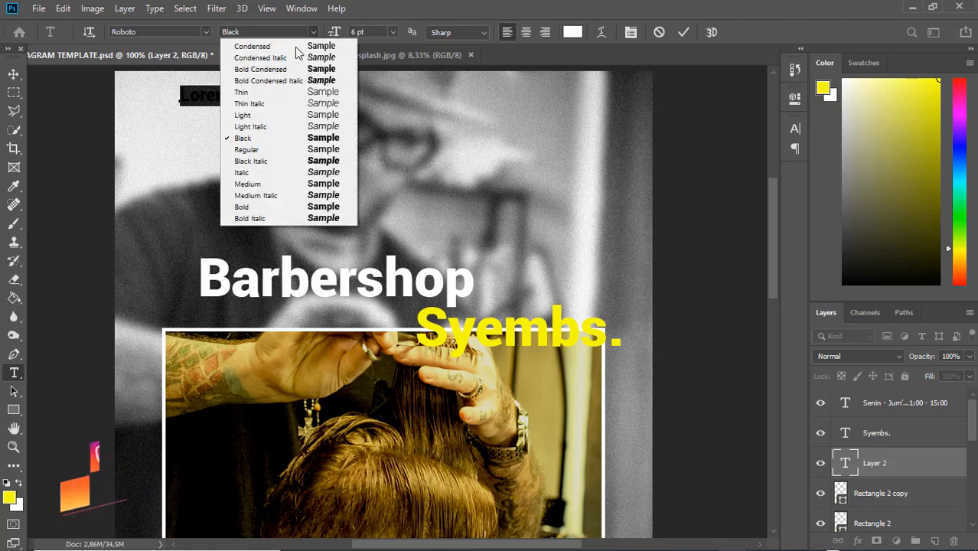
{"action": "left_click", "coordinate": [262, 149]}
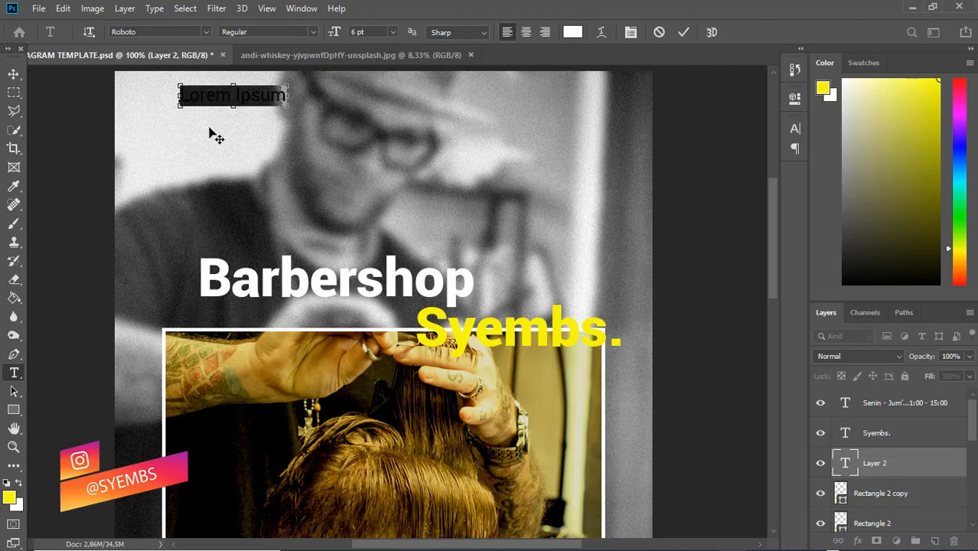
Step: Replace the placeholder text with "Jalan apa saja yang penting sampe ke barbershop"
{"action": "key", "text": "BackSpace"}
{"action": "type", "text": "Jalan"}
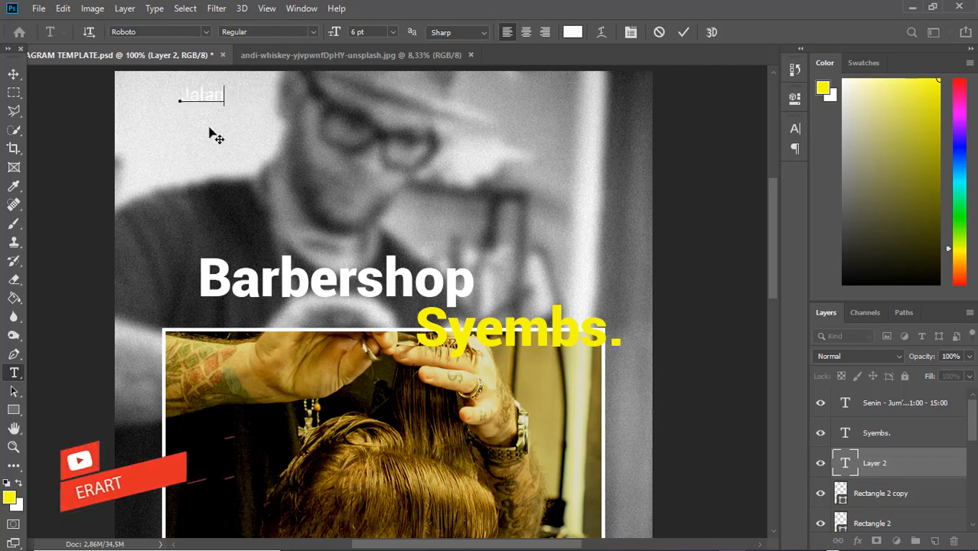
{"action": "type", "text": " apa saja"}
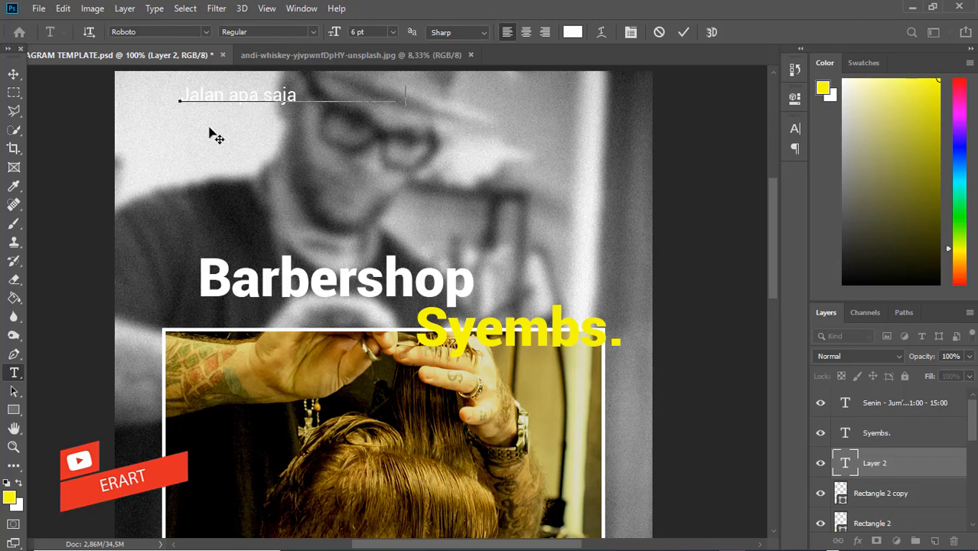
{"action": "type", "text": " yang penting sampe"}
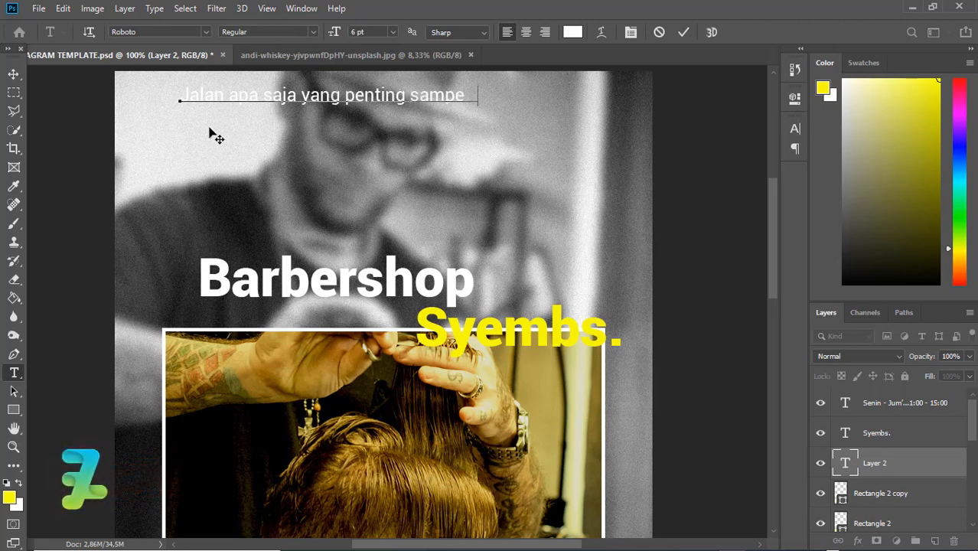
{"action": "type", "text": " ke barbershop"}
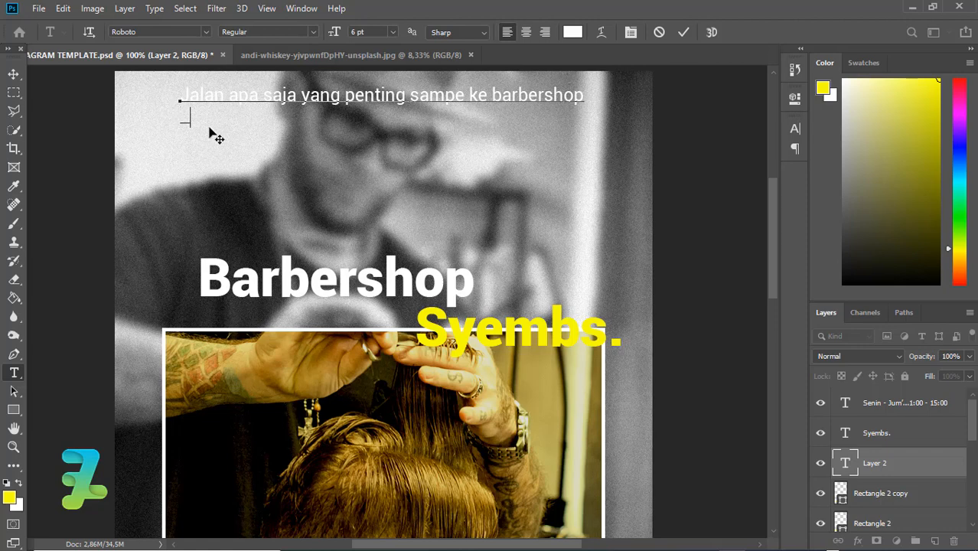
Step: Add the block and house number on a second line and the sample phone number on a third line
{"action": "type", "text": "blok"}
{"action": "key", "text": "Left"}
{"action": "key", "text": "Left"}
{"action": "key", "text": "Left"}
{"action": "key", "text": "Delete"}
{"action": "key", "text": "Delete"}
{"action": "key", "text": "Delete"}
{"action": "key", "text": "Delete"}
{"action": "type", "text": "Blok 55 N"}
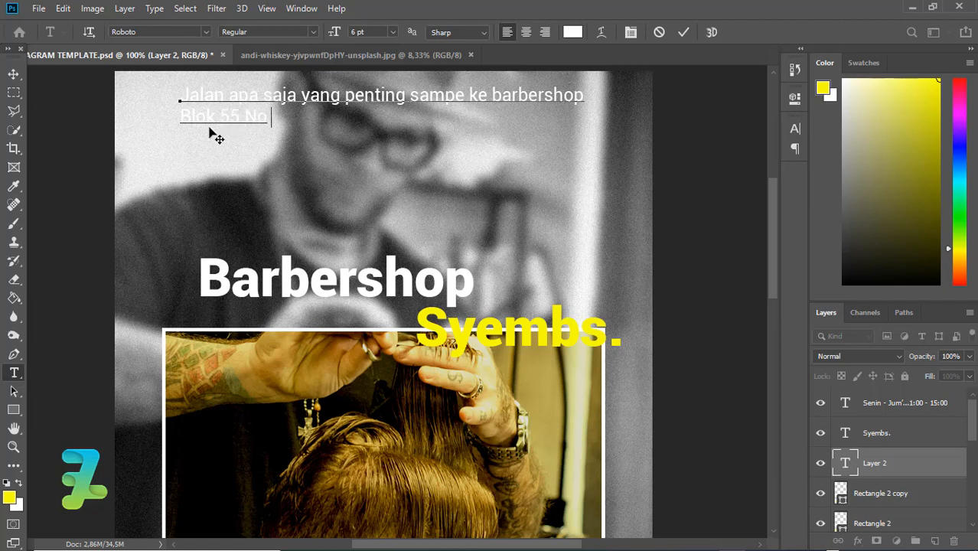
{"action": "type", "text": "o 5"}
{"action": "type", "text": "555 - 55"}
{"action": "type", "text": " 5 "}
{"action": "type", "text": "5"}
{"action": "type", "text": "5"}
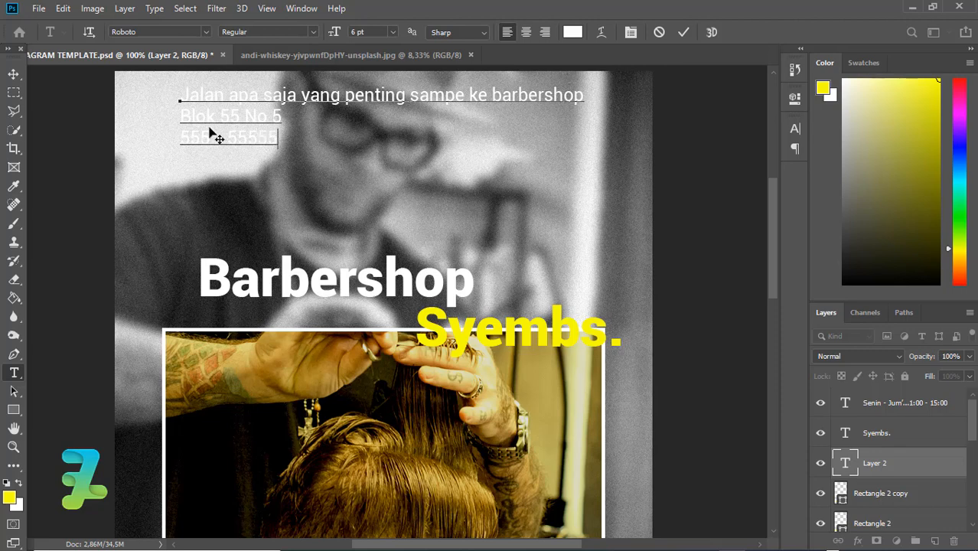
Step: Break the address text before "ke barbershop" and join the block and house number onto that second line
{"action": "left_click", "coordinate": [472, 111]}
{"action": "key", "text": "Return"}
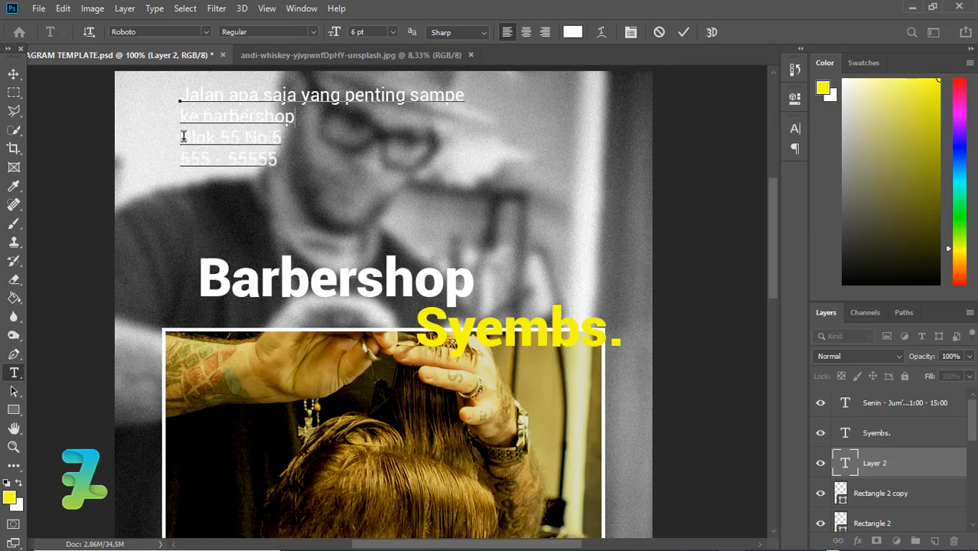
{"action": "key", "text": "Delete"}
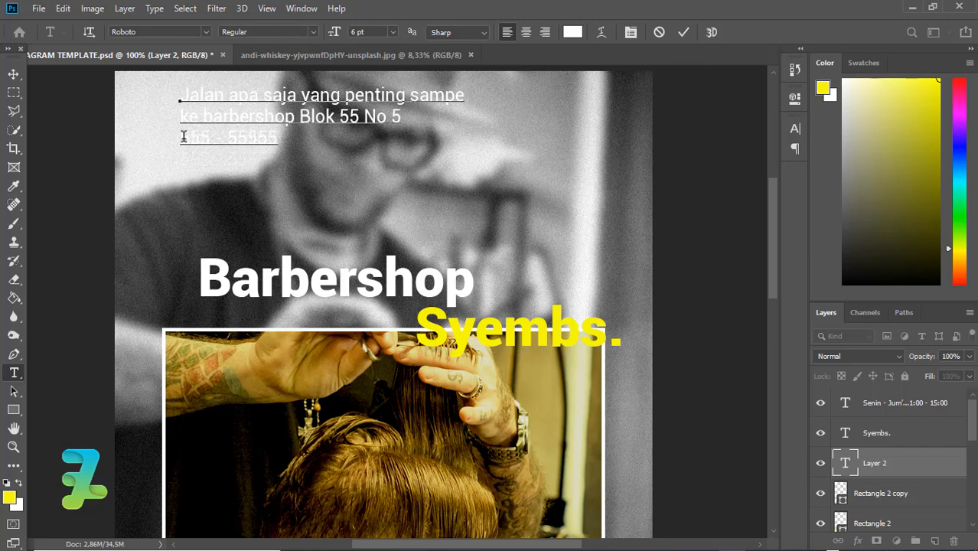
Step: Try the whole address text at 8 pt, return it to 6 pt and commit the text
{"action": "key", "text": "ctrl+a"}
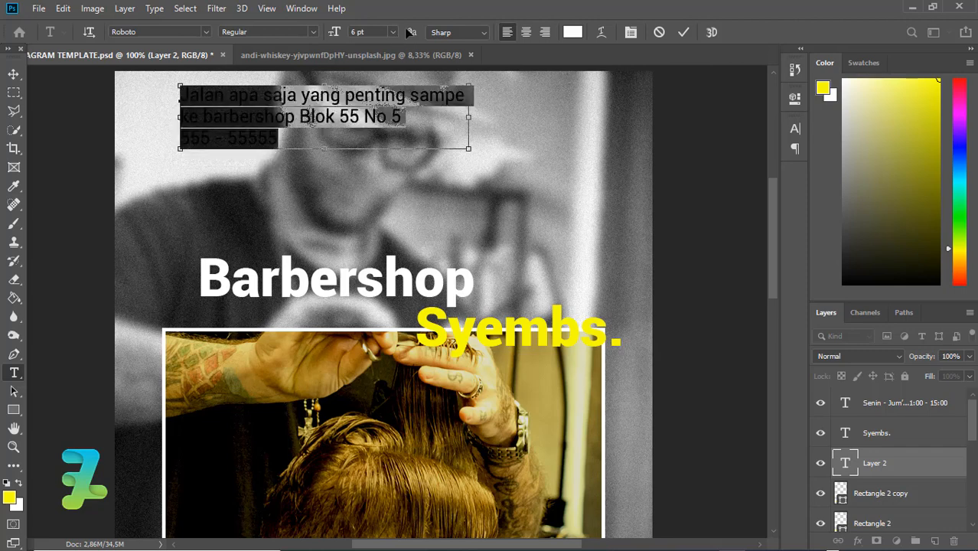
{"action": "left_click", "coordinate": [391, 32]}
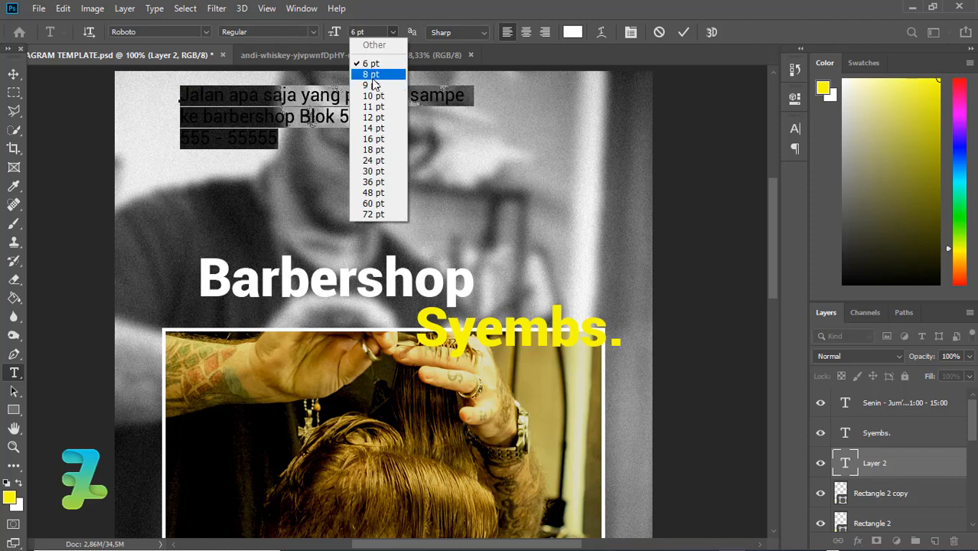
{"action": "left_click", "coordinate": [375, 73]}
{"action": "left_click", "coordinate": [392, 32]}
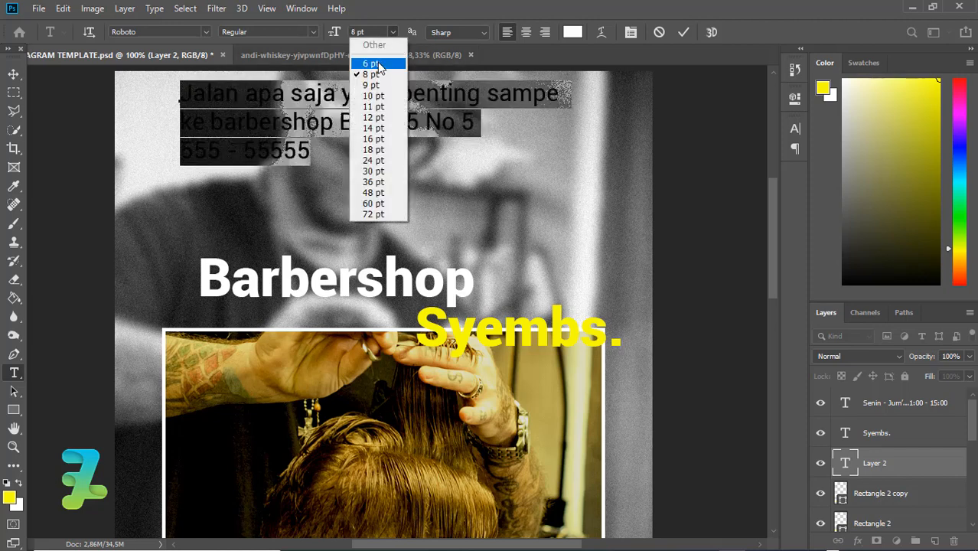
{"action": "left_click", "coordinate": [374, 62]}
{"action": "left_click", "coordinate": [15, 74]}
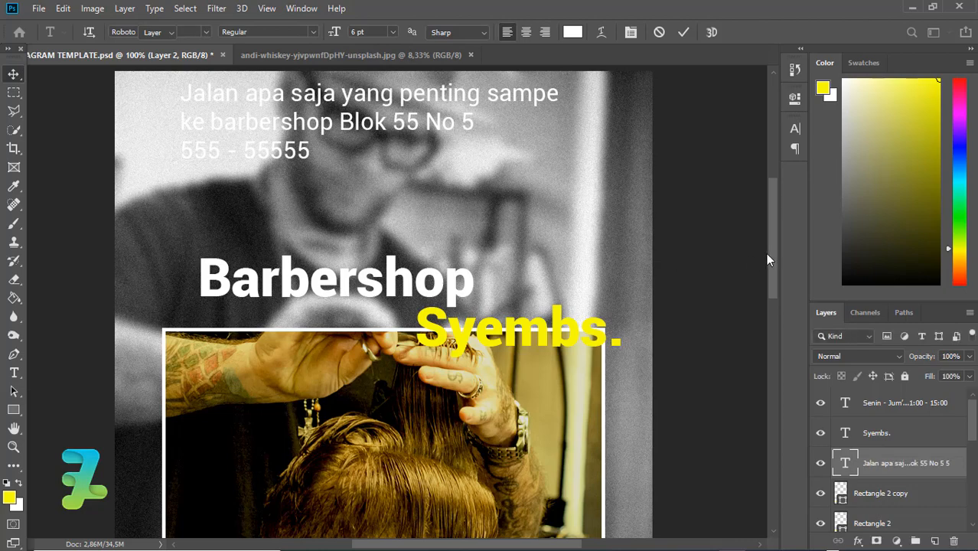
Step: Add a Brightness/Contrast adjustment directly above the Black & White 1 layer and set its contrast to 28
{"action": "left_click_drag", "start_coordinate": [773, 257], "coordinate": [768, 218]}
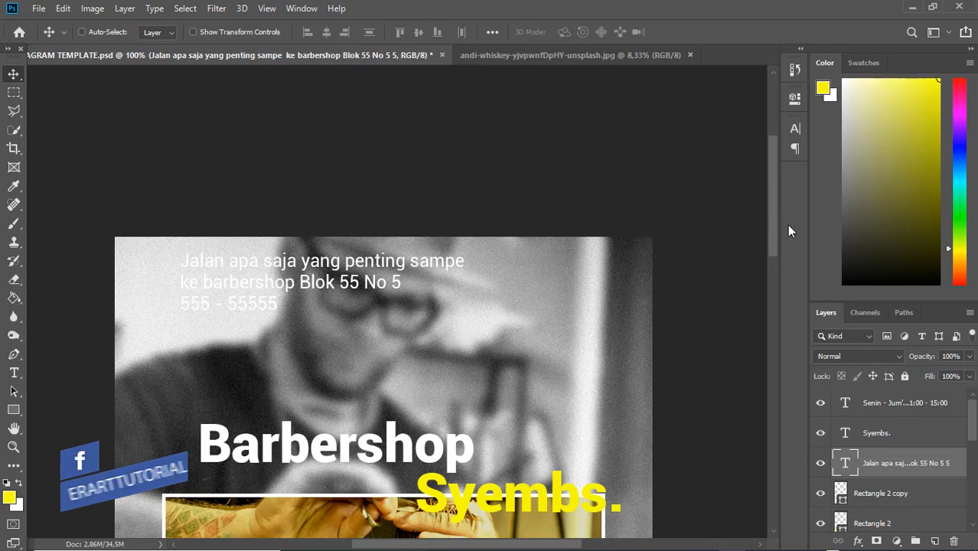
{"action": "key", "text": "ctrl+minus"}
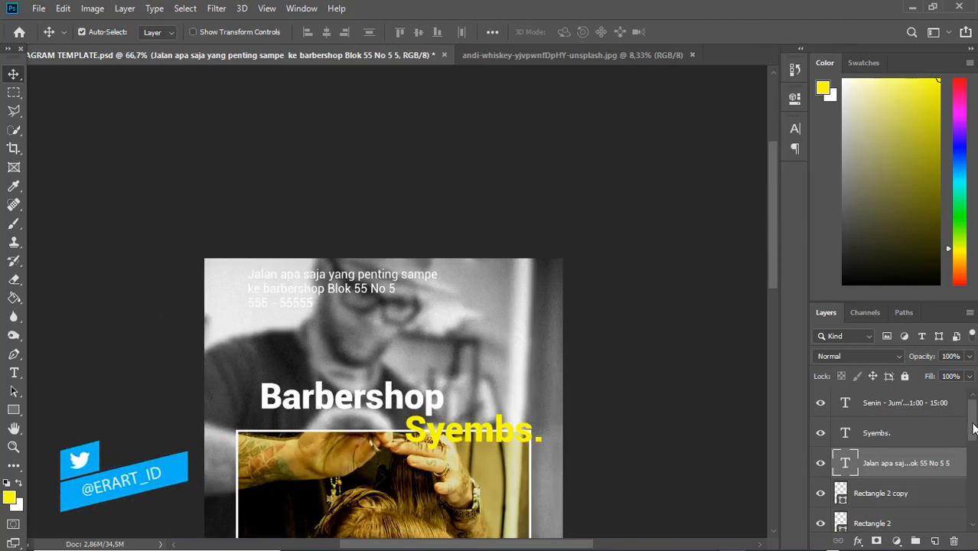
{"action": "scroll", "coordinate": [968, 428], "scroll_direction": "down", "scroll_amount": 5}
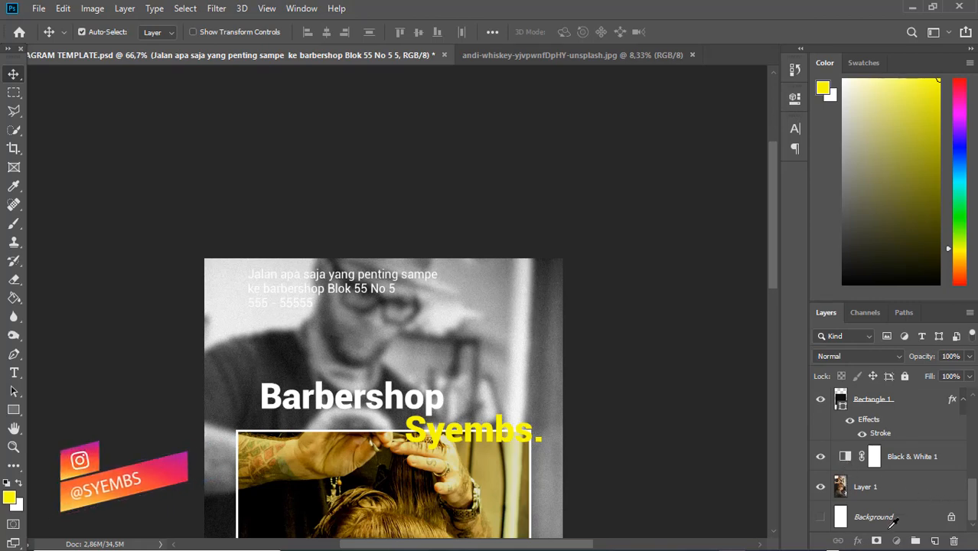
{"action": "left_click", "coordinate": [842, 455]}
{"action": "left_click", "coordinate": [898, 541]}
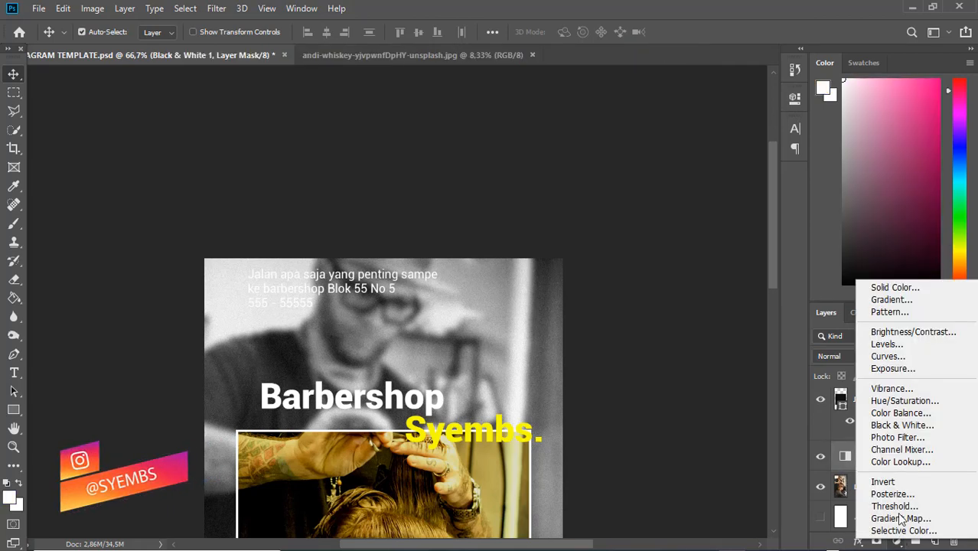
{"action": "left_click", "coordinate": [909, 331]}
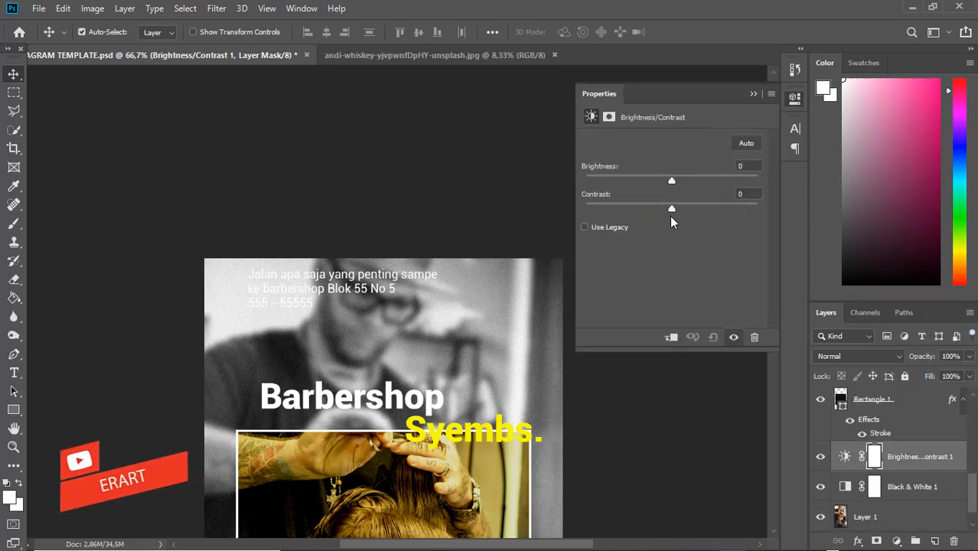
{"action": "left_click_drag", "start_coordinate": [655, 213], "coordinate": [696, 213]}
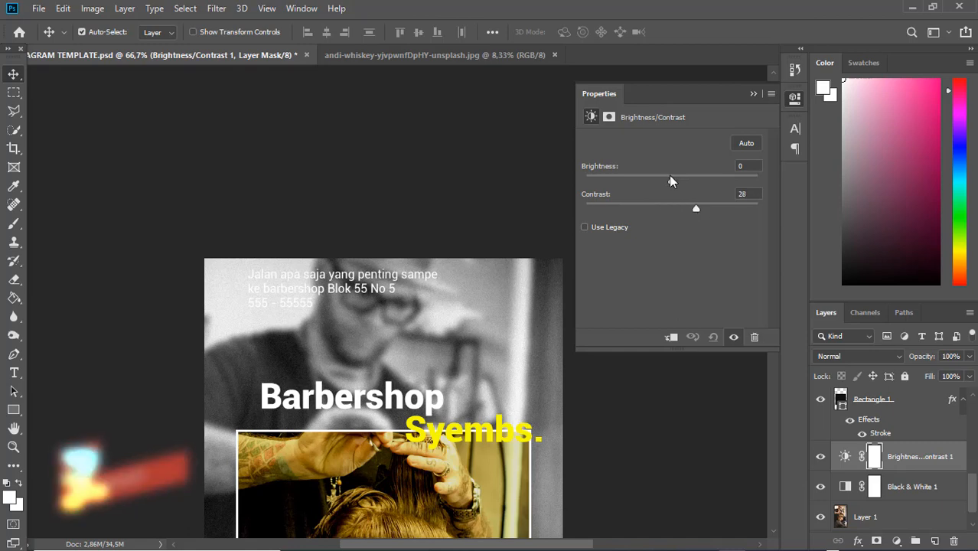
Step: Darken the black-and-white background by strongly lowering the brightness of the Brightness/Contrast adjustment
{"action": "left_click_drag", "start_coordinate": [669, 181], "coordinate": [593, 188]}
{"action": "left_click", "coordinate": [752, 94]}
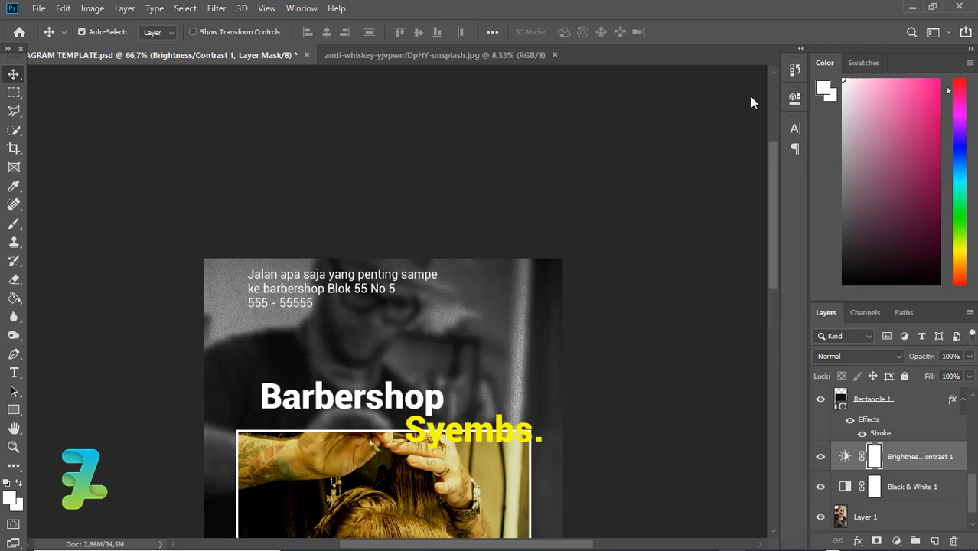
{"action": "scroll", "coordinate": [771, 228], "scroll_direction": "down", "scroll_amount": 8}
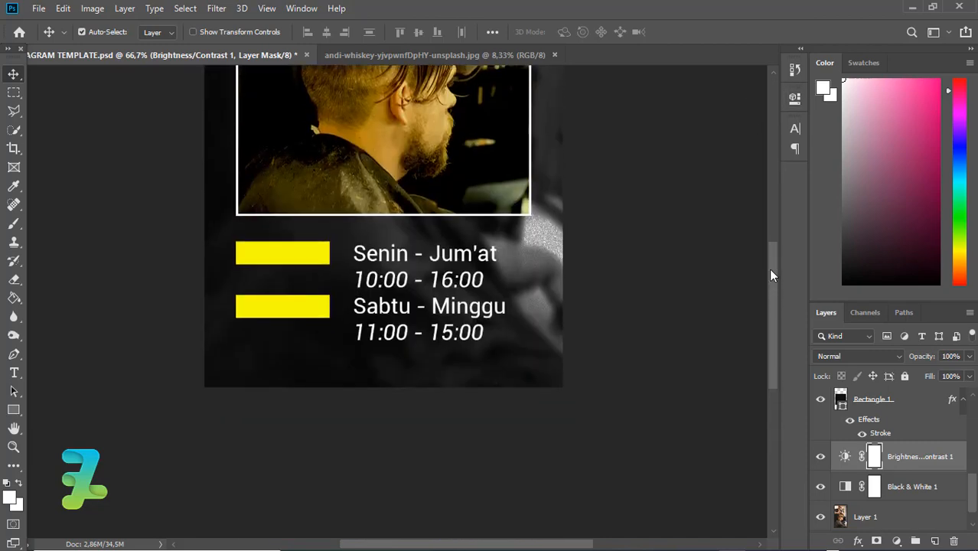
{"action": "scroll", "coordinate": [768, 273], "scroll_direction": "up", "scroll_amount": 5}
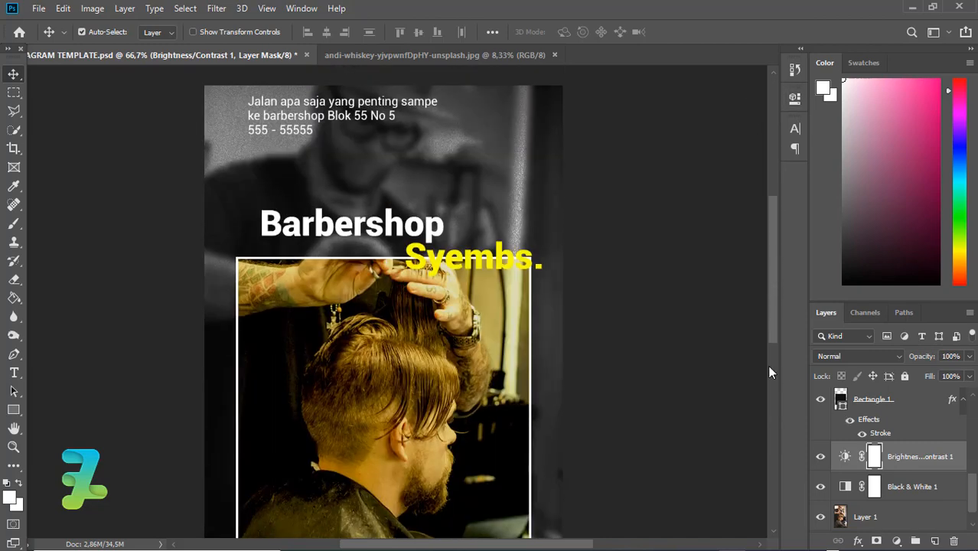
Step: Join the second line of the address text onto the first, directly above the sample phone number, and commit the text
{"action": "left_click_drag", "start_coordinate": [970, 496], "coordinate": [959, 405]}
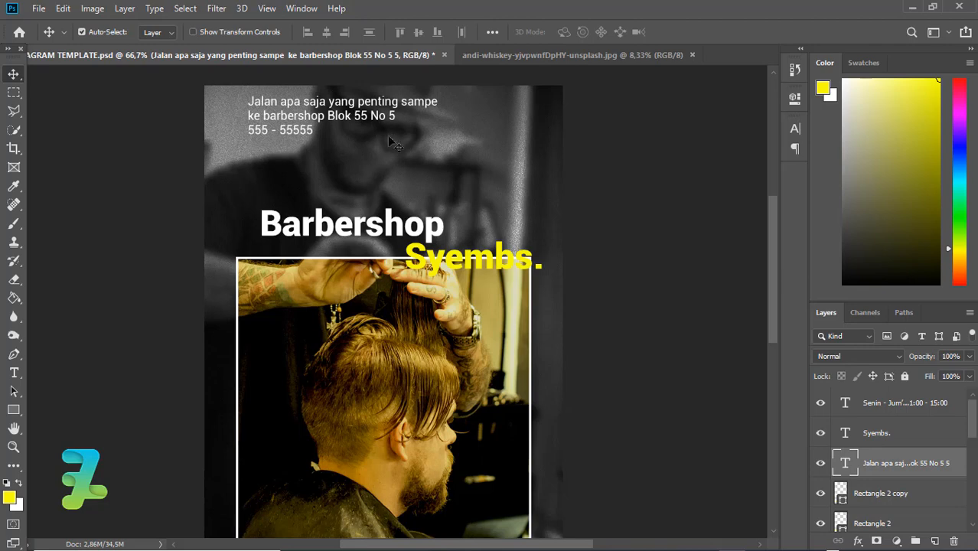
{"action": "double_click", "coordinate": [846, 464]}
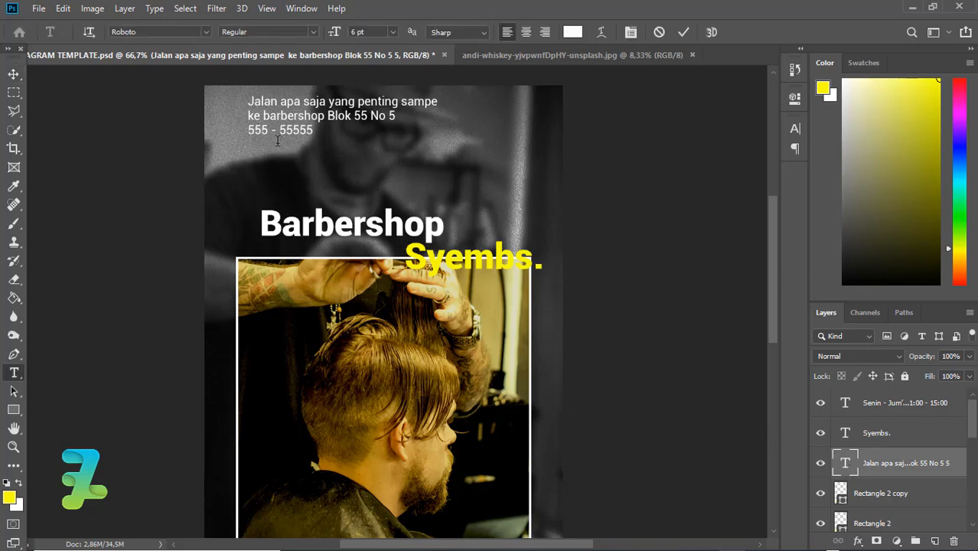
{"action": "left_click", "coordinate": [250, 115]}
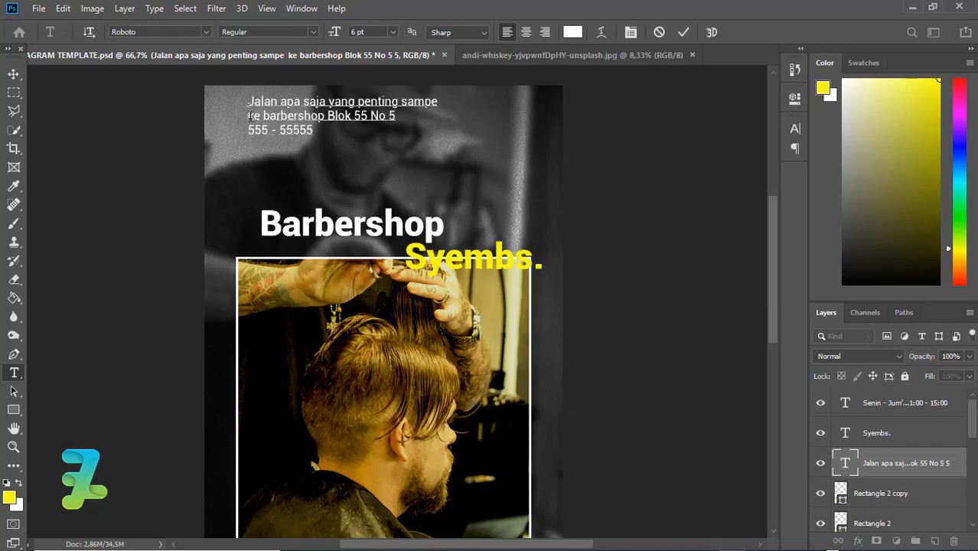
{"action": "key", "text": "Delete"}
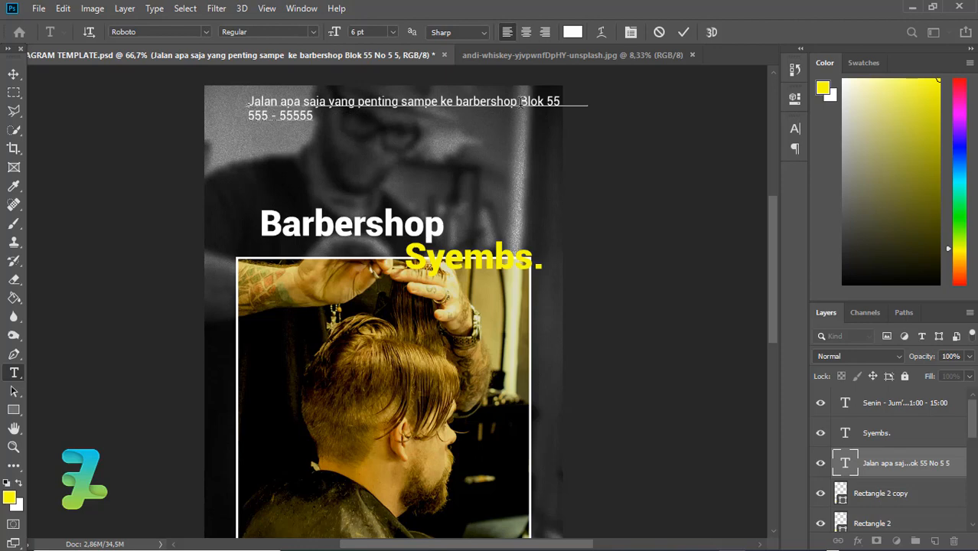
{"action": "key", "text": "Return"}
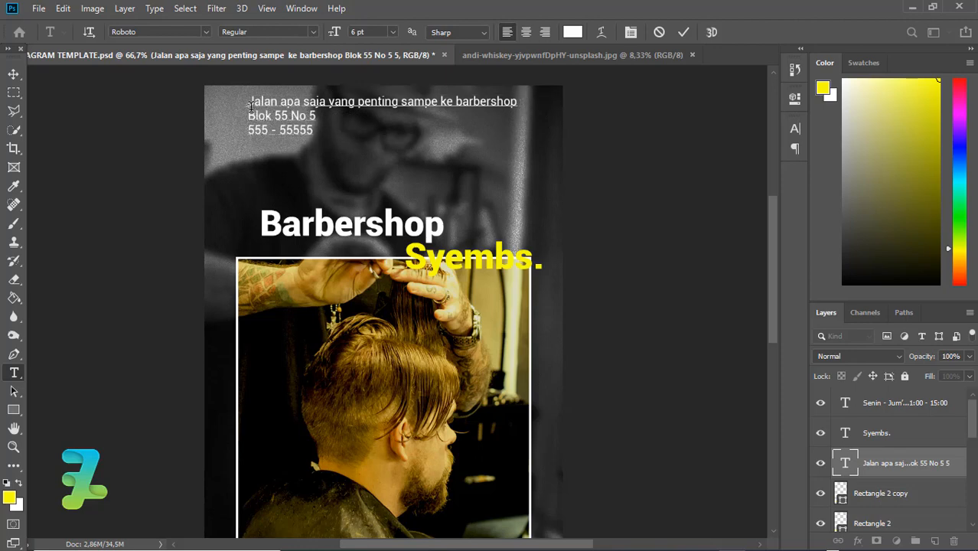
{"action": "key", "text": "BackSpace"}
{"action": "left_click", "coordinate": [13, 74]}
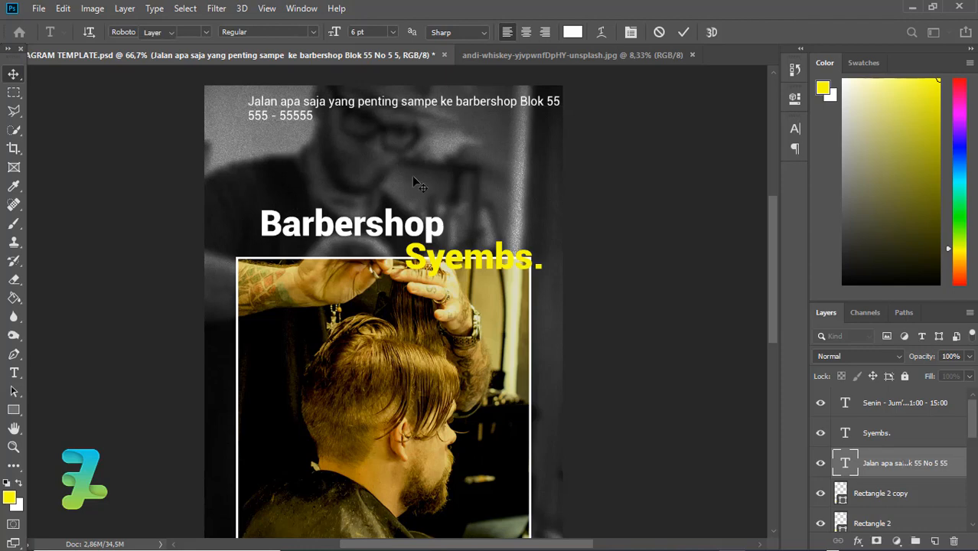
Step: Scale the address text to about 87% and move it to about X 374.8 px, Y 53.4 px, in line with the photo frame's sides
{"action": "key", "text": "ctrl+t"}
{"action": "left_click_drag", "start_coordinate": [589, 125], "coordinate": [549, 115]}
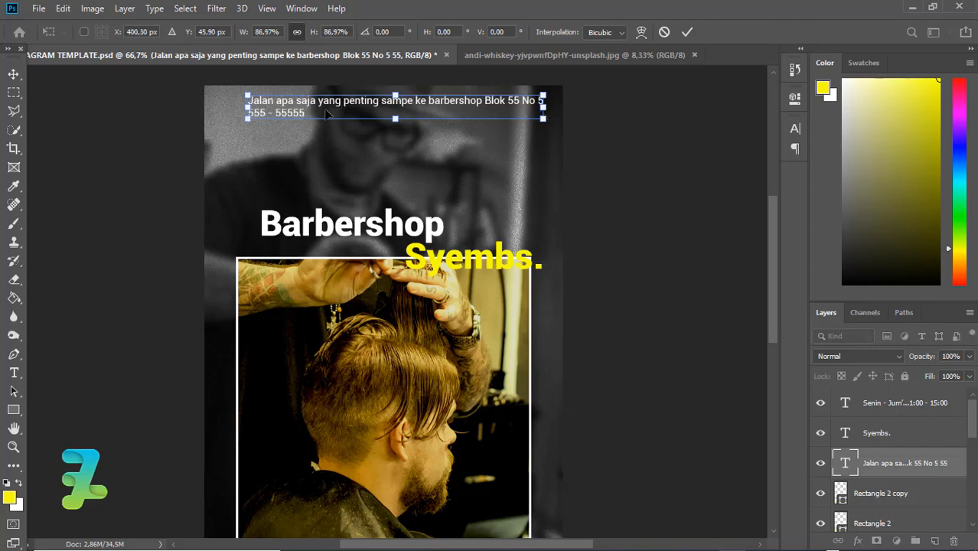
{"action": "left_click_drag", "start_coordinate": [328, 112], "coordinate": [334, 108]}
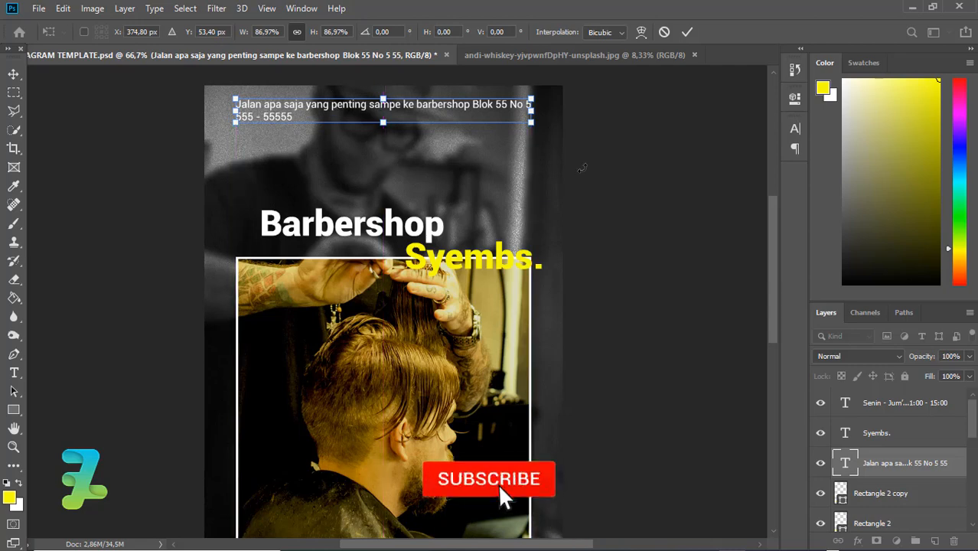
{"action": "left_click", "coordinate": [10, 75]}
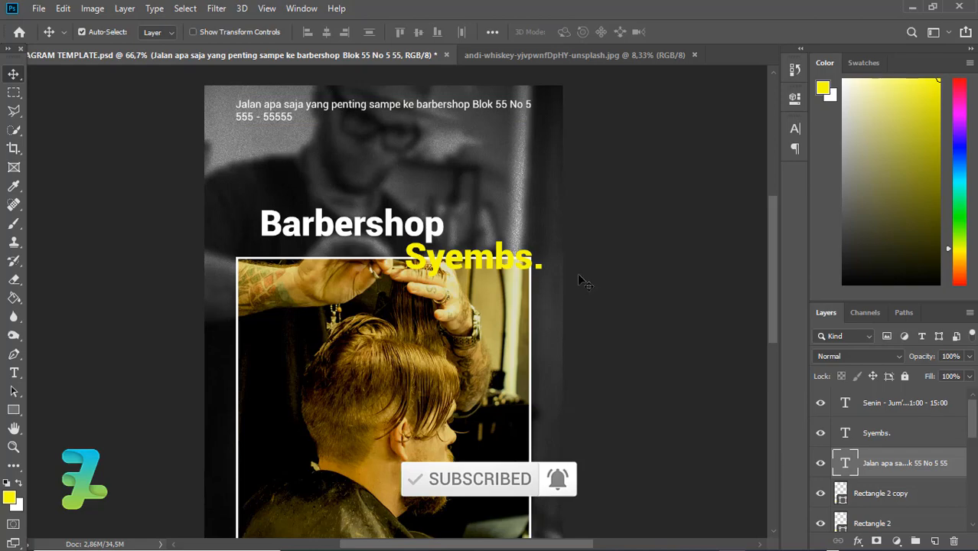
{"action": "key", "text": "ctrl+minus"}
{"action": "key", "text": "ctrl+minus"}
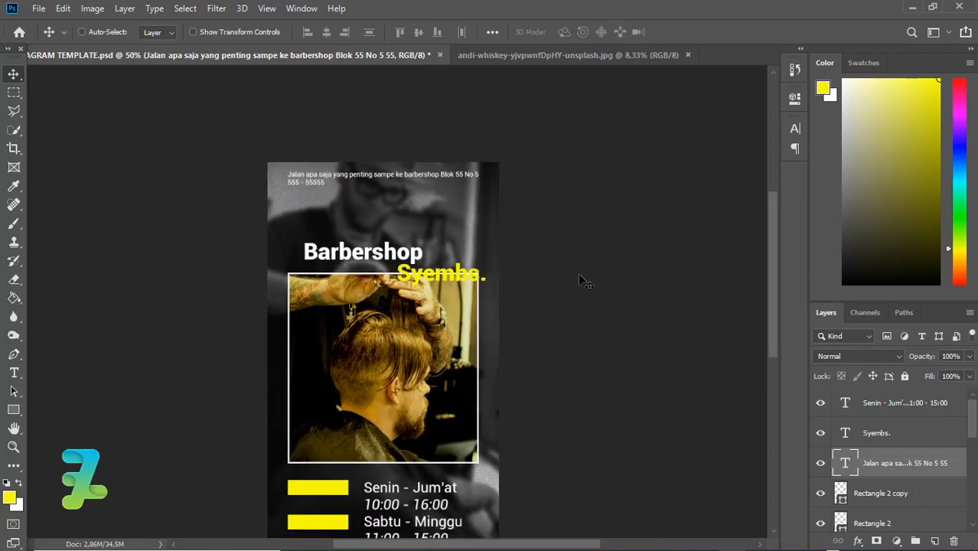